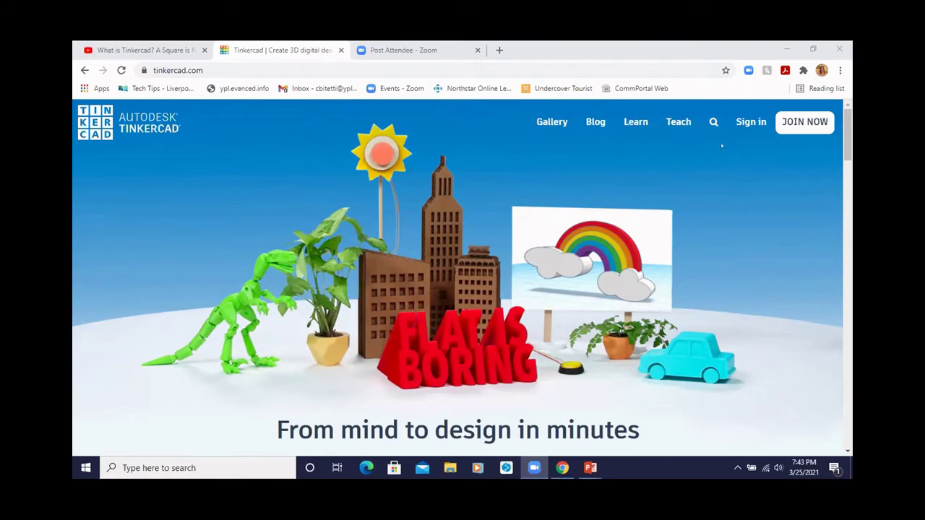
Sign in to the existing Tinkercad account with the email-or-username option, entering the account username and password
left_click(795, 120)
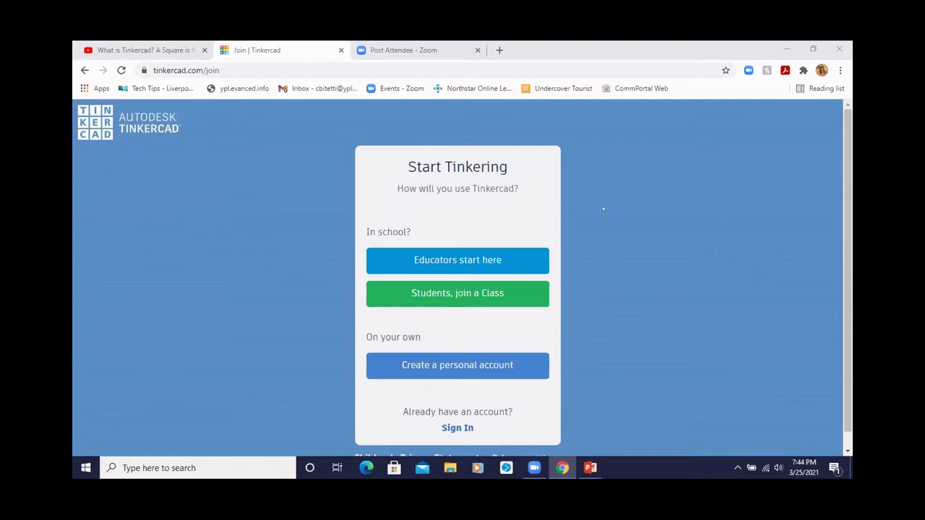
left_click(457, 429)
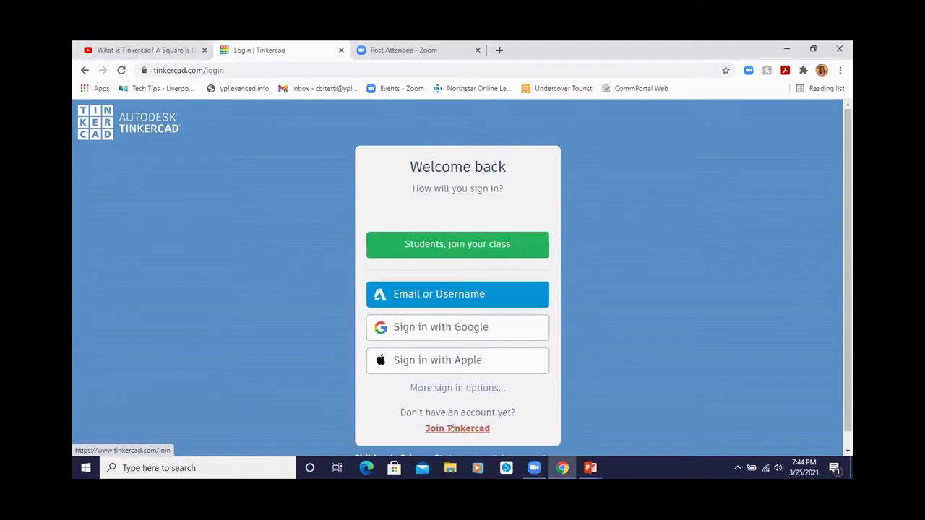
left_click(441, 294)
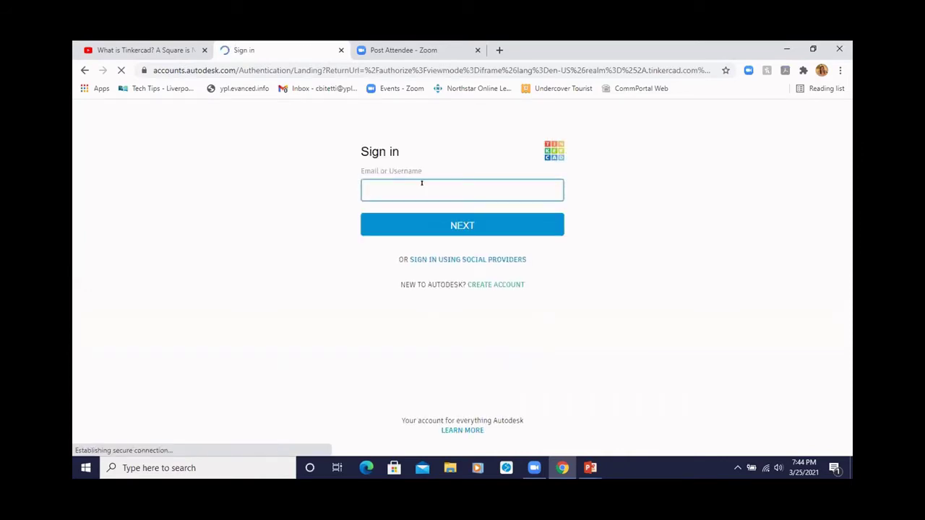
type("cnk701")
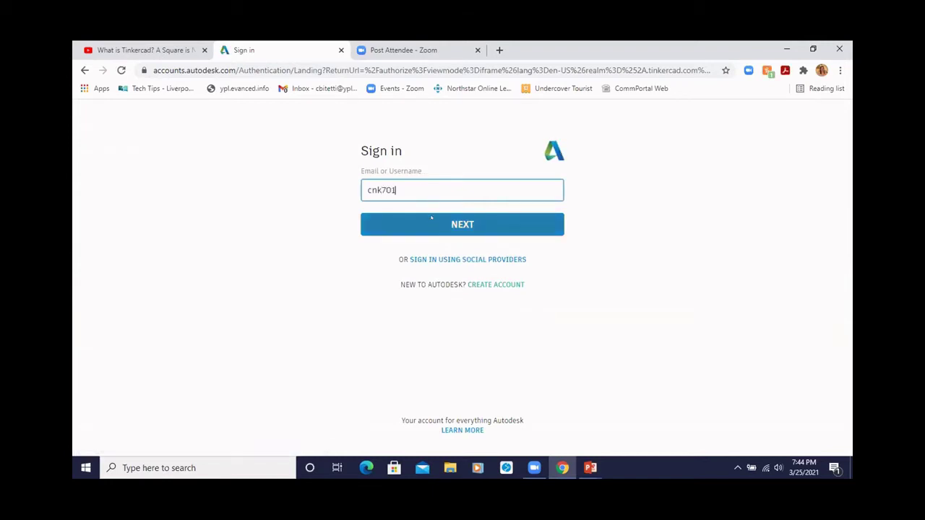
left_click(432, 217)
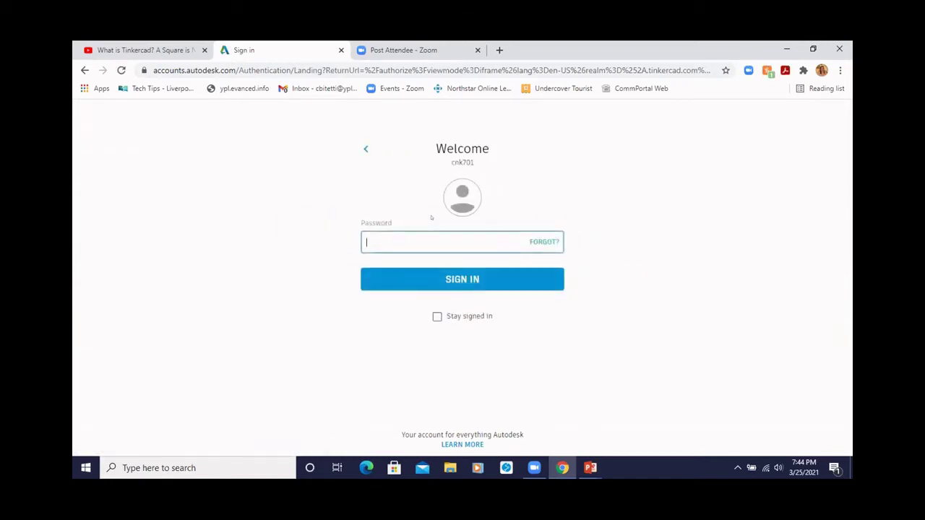
type("********")
key("Return")
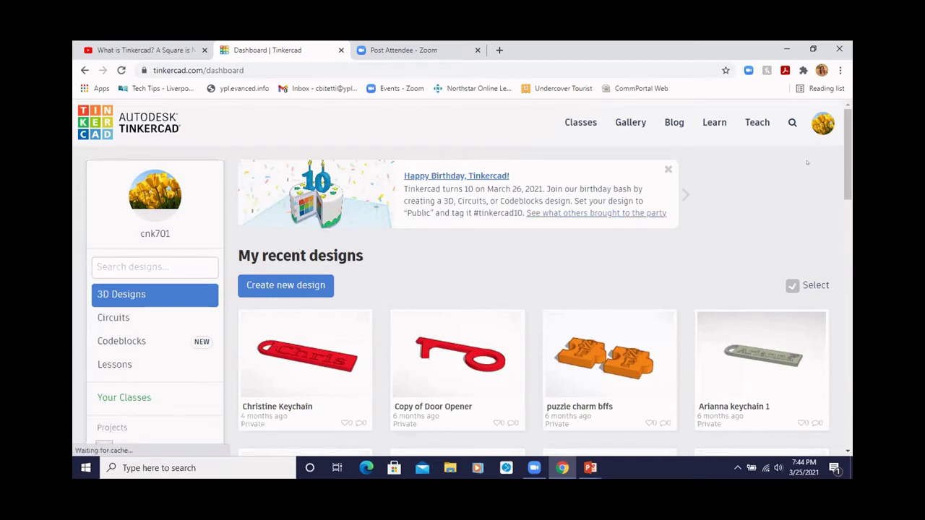
Browse the saved 3D designs on the dashboard, from the recent ones down to the older ones and back
left_click_drag(844, 163, 844, 263)
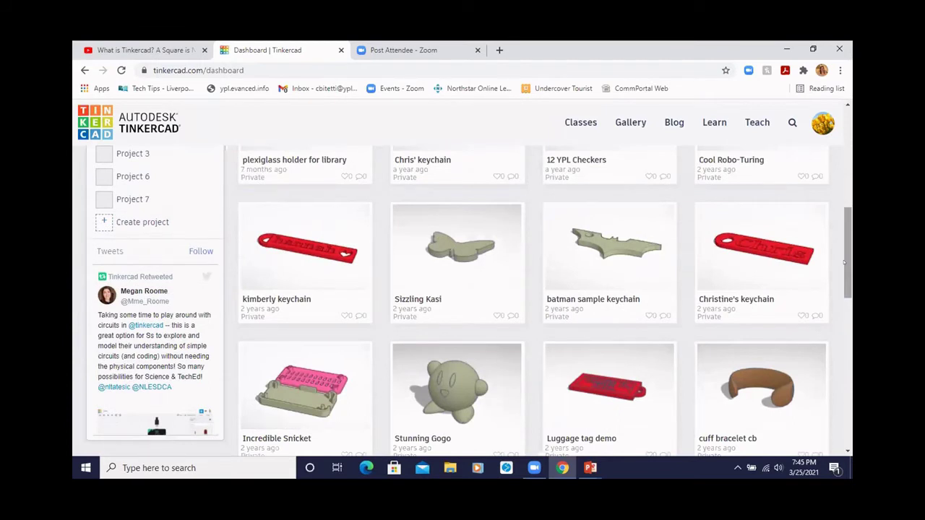
left_click_drag(844, 263, 844, 297)
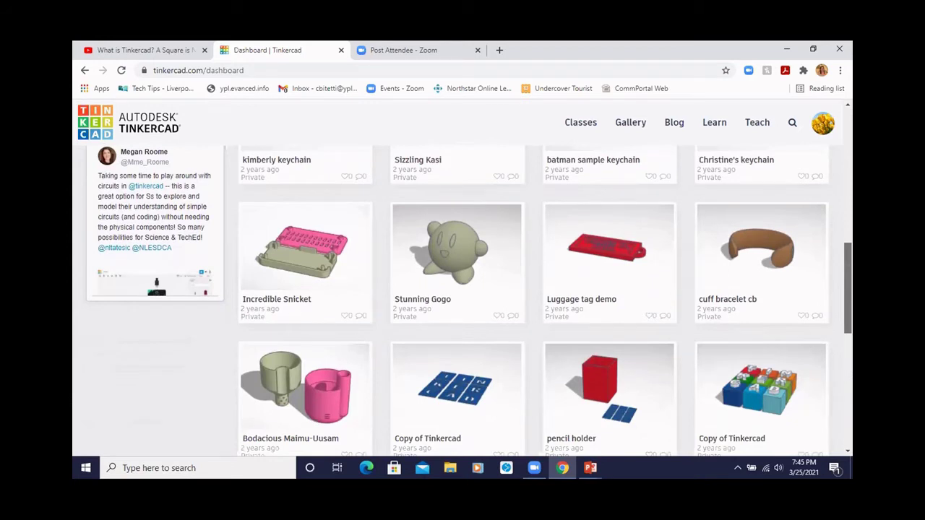
left_click_drag(844, 297, 844, 304)
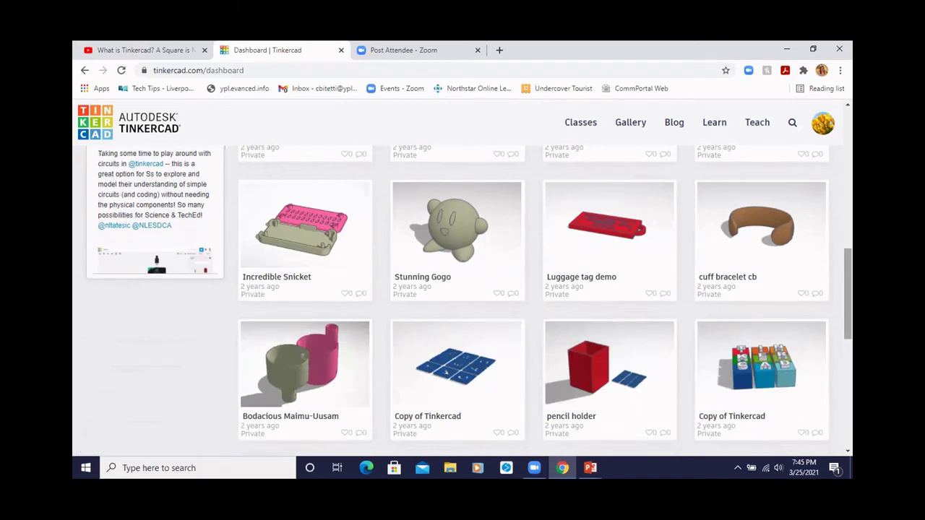
left_click_drag(847, 280, 843, 209)
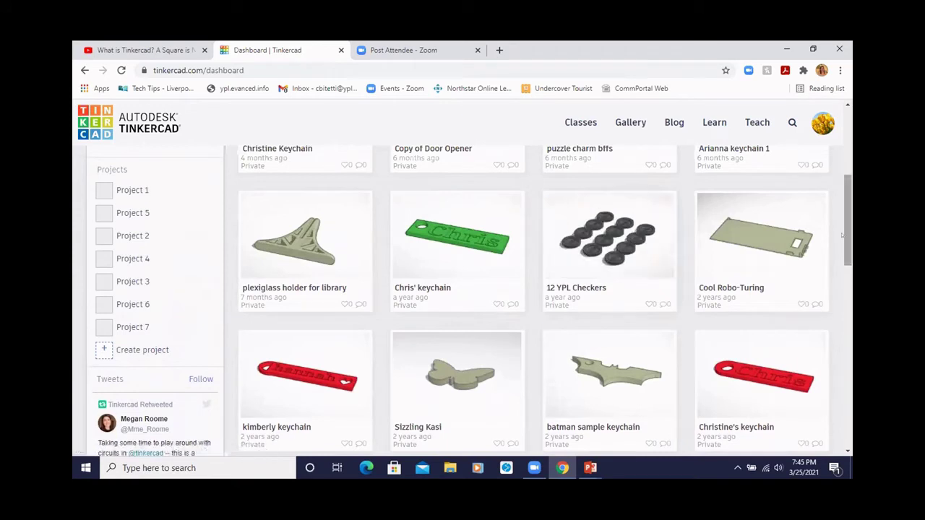
left_click_drag(844, 235, 844, 191)
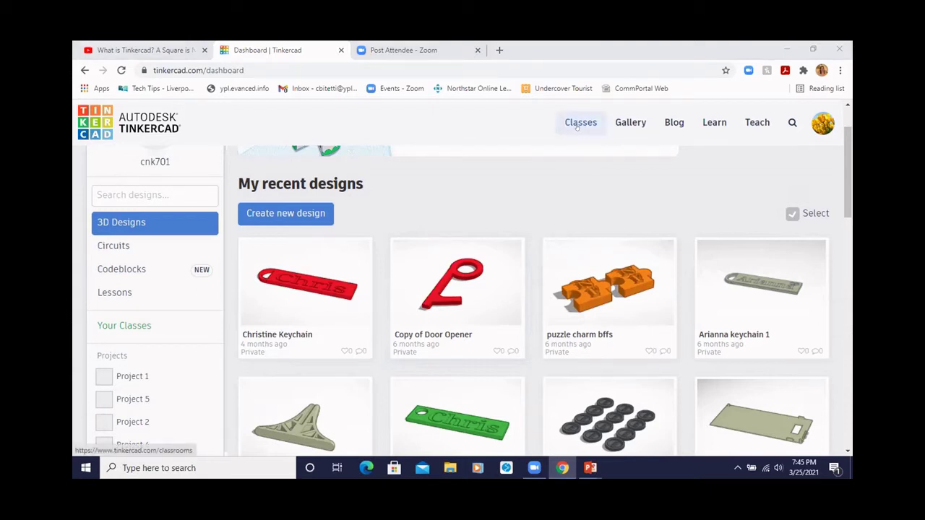
View the public Gallery of designs and the 3D Starters on the Learn page
left_click(630, 122)
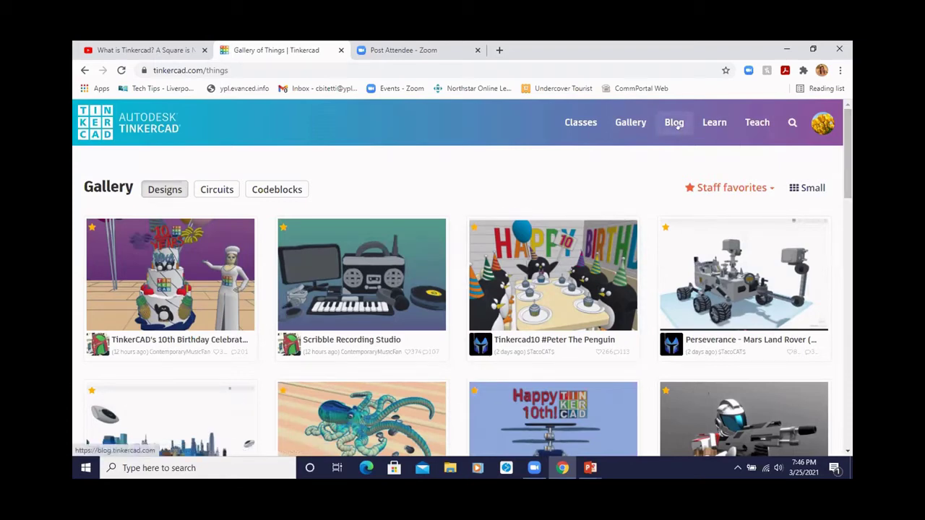
left_click(712, 123)
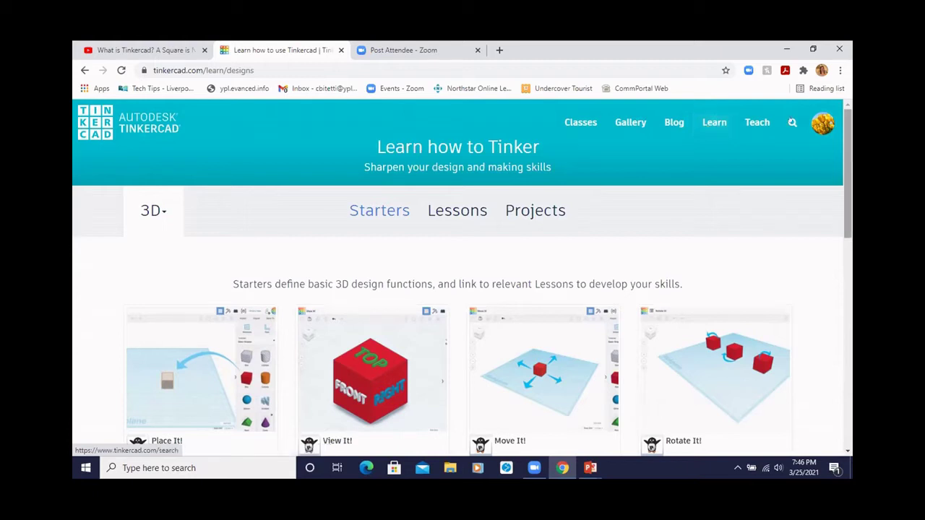
scroll(845, 127, "down", 2)
scroll(845, 128, "down", 3)
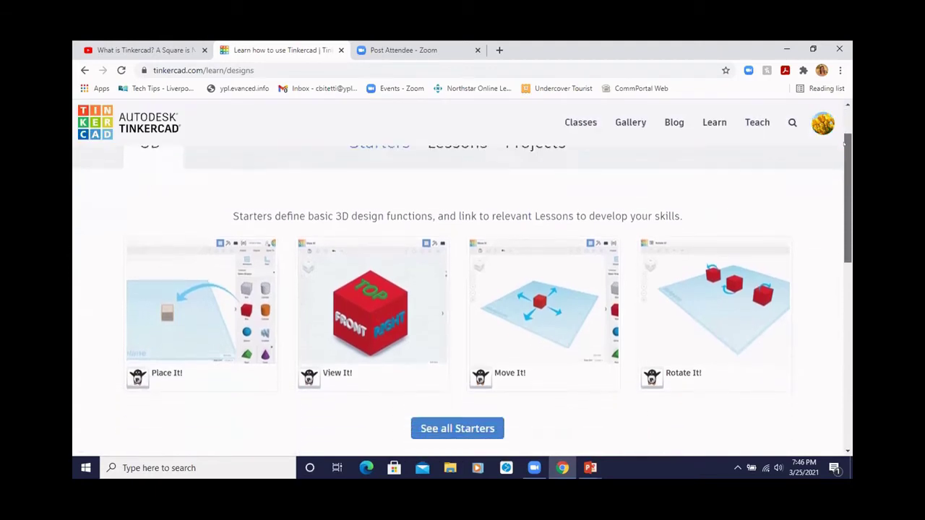
left_click_drag(843, 197, 842, 226)
scroll(462, 289, "up", 2)
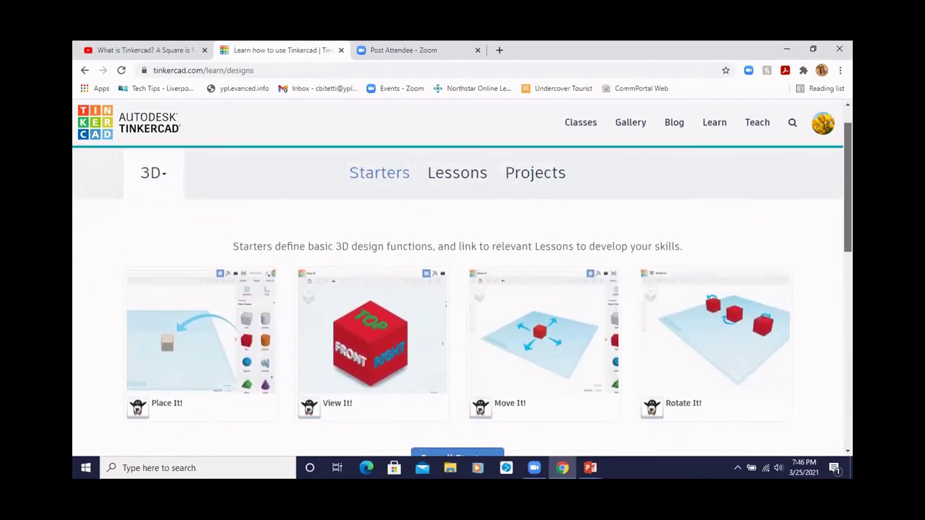
scroll(461, 289, "up", 1)
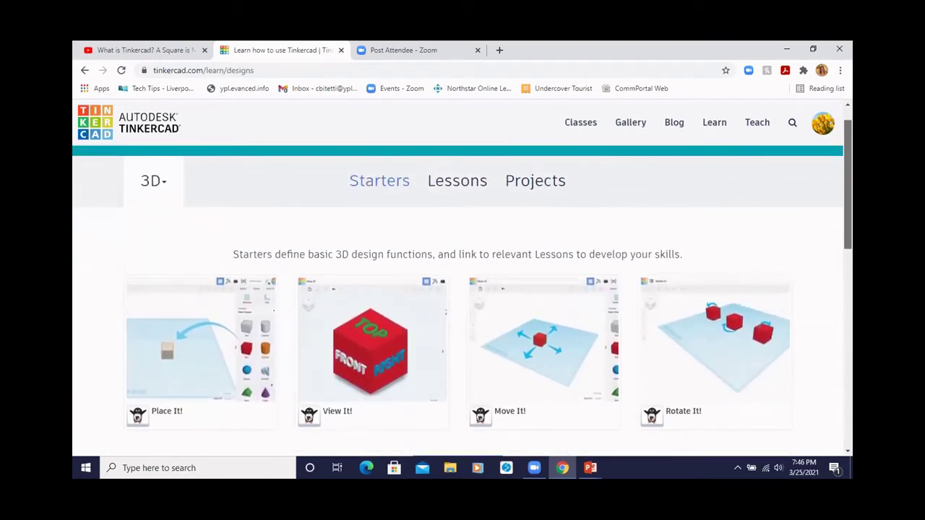
Look over the 3D Lessons offered in the Learn section
left_click(454, 183)
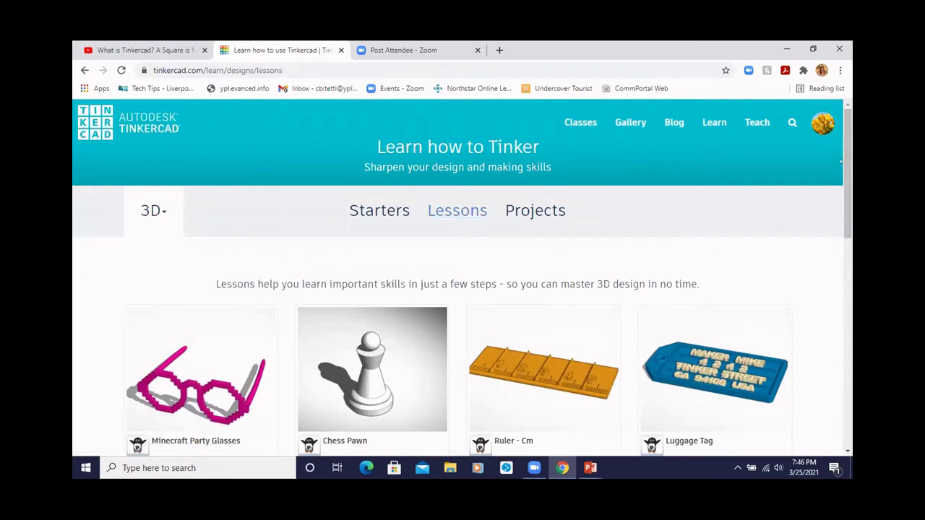
left_click_drag(842, 162, 842, 191)
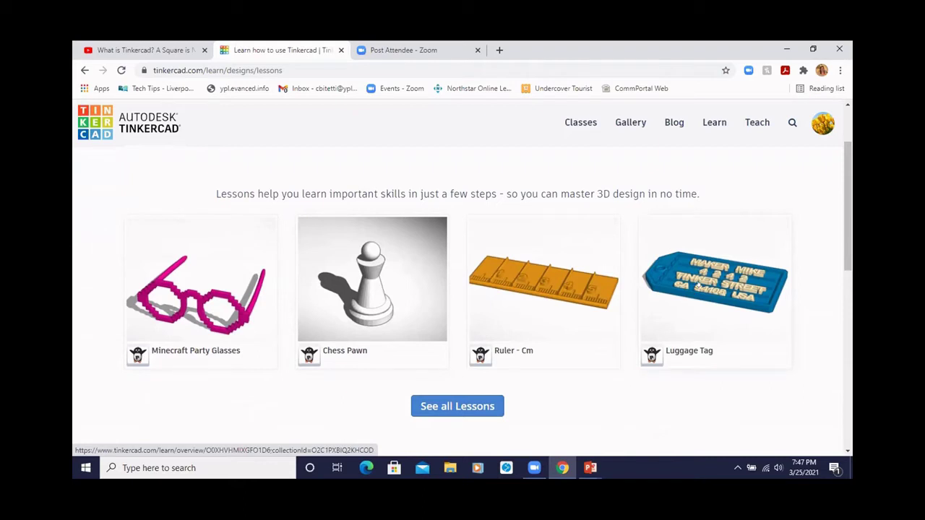
left_click_drag(844, 209, 844, 161)
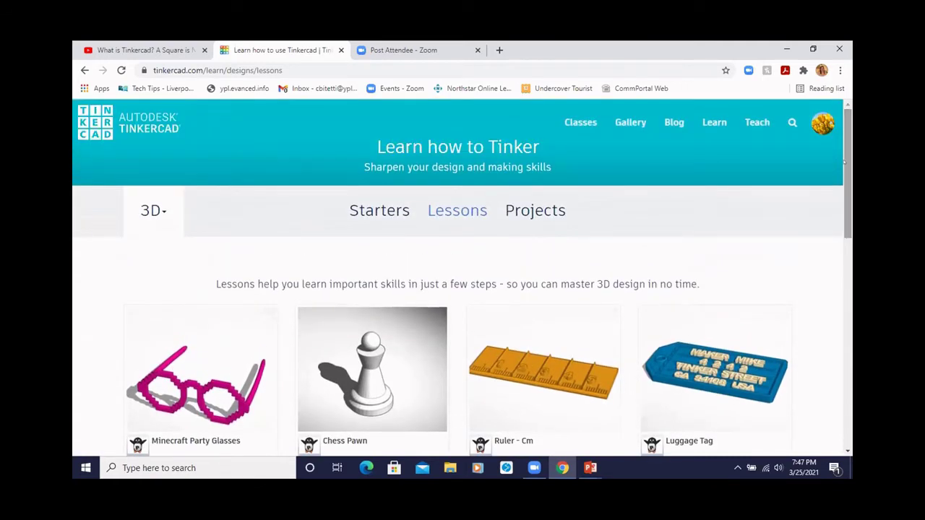
Open the site's design search, ready to enter a search term
left_click(791, 124)
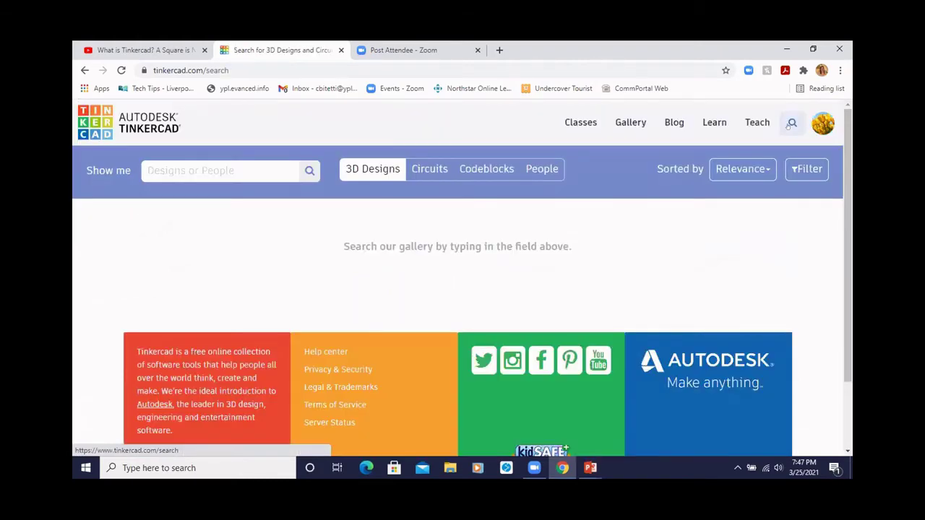
left_click(268, 164)
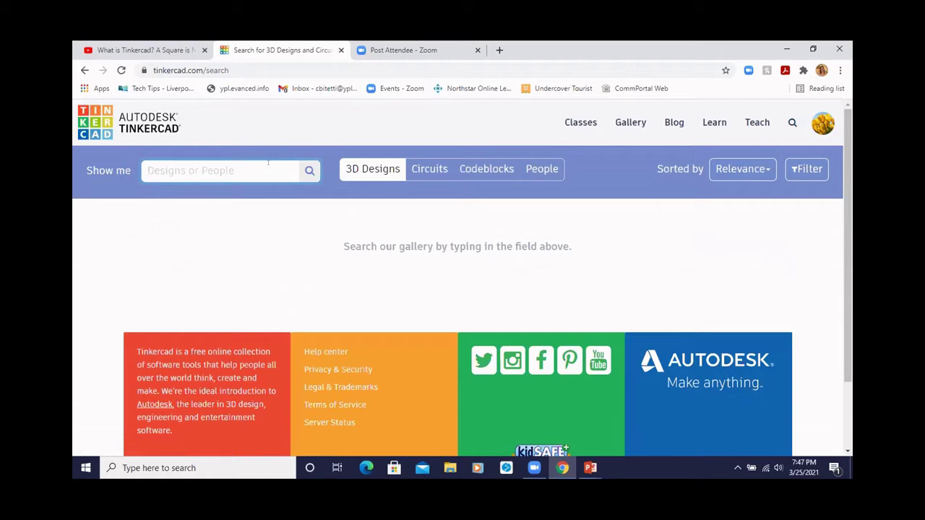
type("library of congrees")
key("BackSpace")
key("BackSpace")
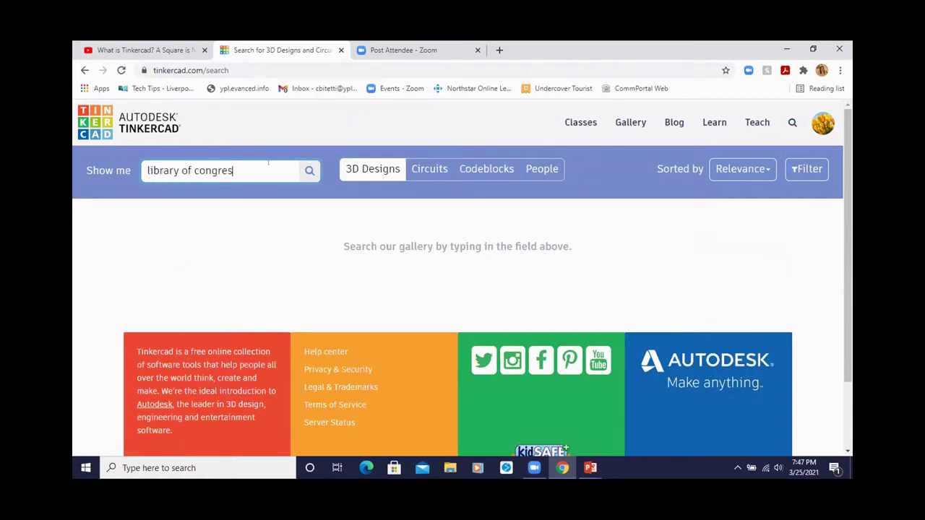
type("ss")
key("BackSpace")
key("BackSpace")
key("BackSpace")
key("BackSpace")
key("BackSpace")
key("BackSpace")
key("BackSpace")
key("BackSpace")
key("BackSpace")
key("BackSpace")
key("BackSpace")
key("BackSpace")
key("BackSpace")
key("BackSpace")
key("BackSpace")
key("BackSpace")
key("BackSpace")
key("BackSpace")
key("BackSpace")
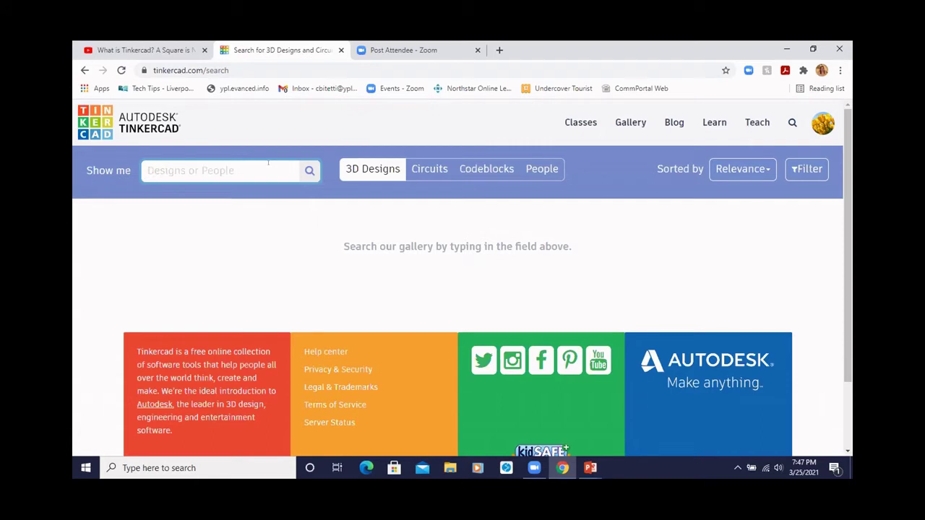
Search the shared 3D designs for "castle" and browse through the matching models
type("castle")
key("Return")
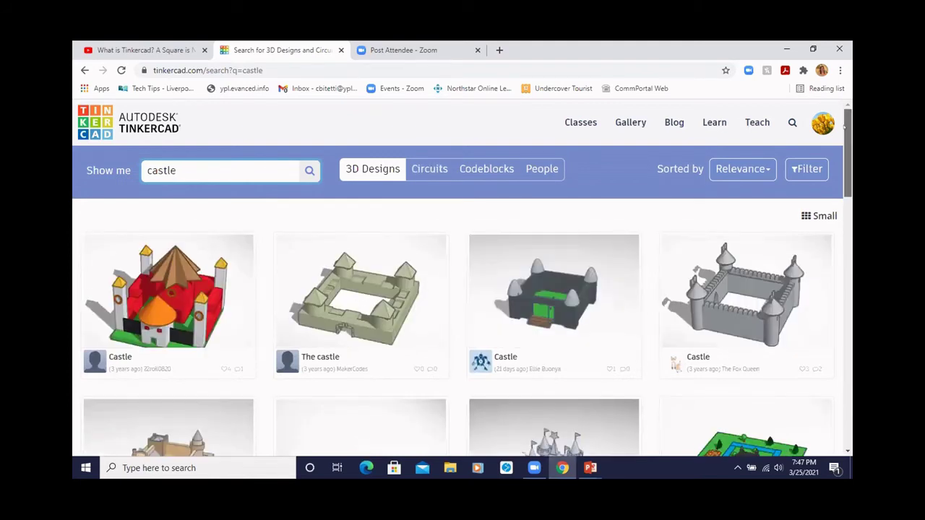
left_click_drag(846, 125, 845, 126)
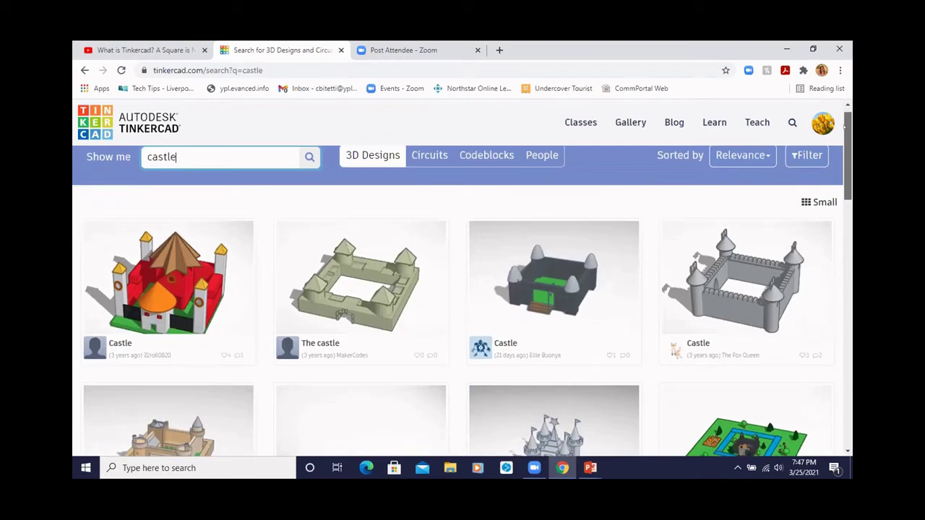
left_click_drag(843, 132, 844, 162)
scroll(844, 162, "up", 1)
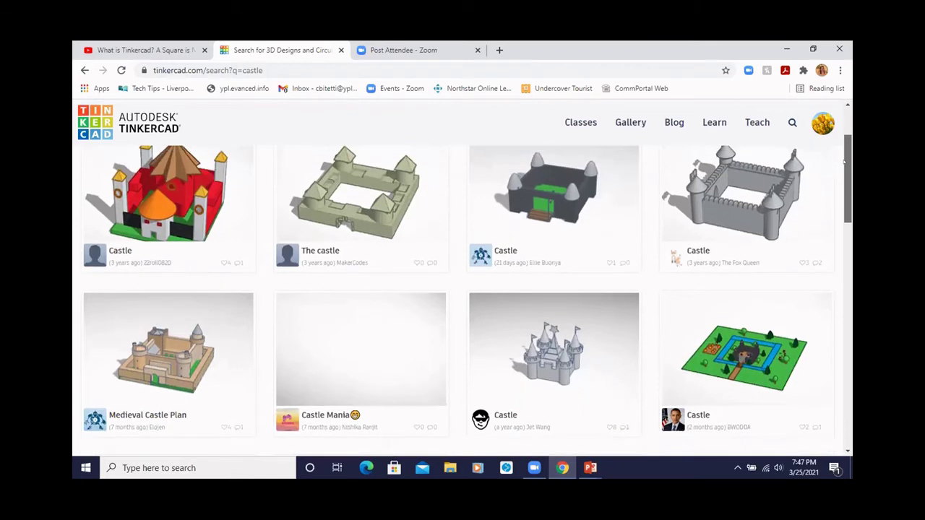
scroll(843, 151, "down", 2)
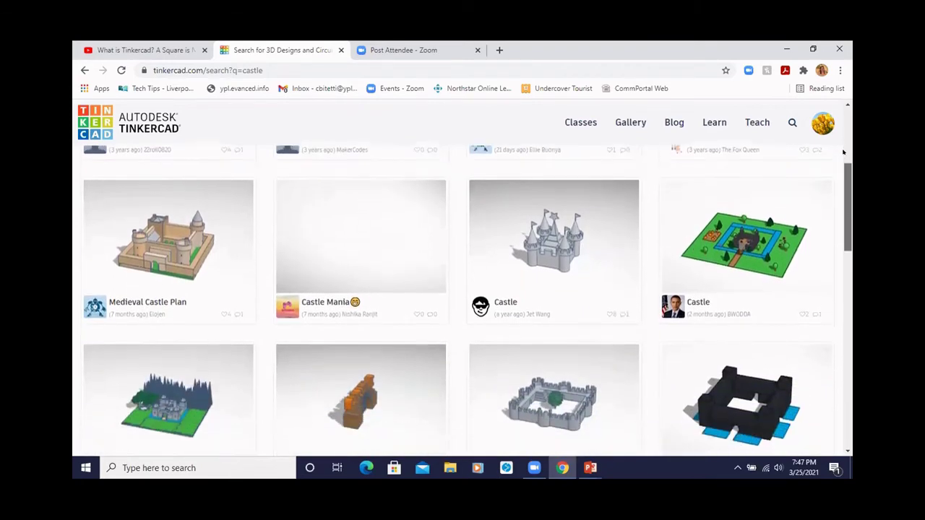
scroll(844, 156, "down", 1)
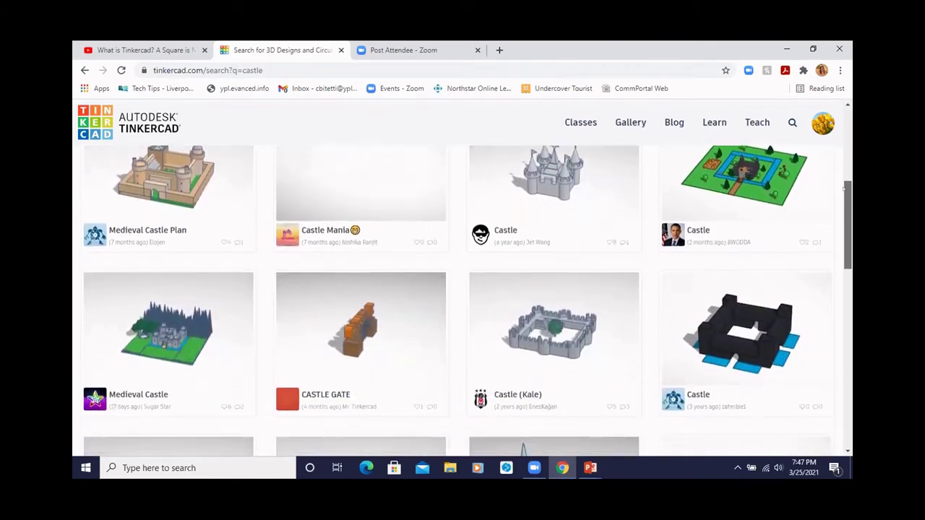
scroll(844, 188, "up", 1)
scroll(844, 191, "up", 1)
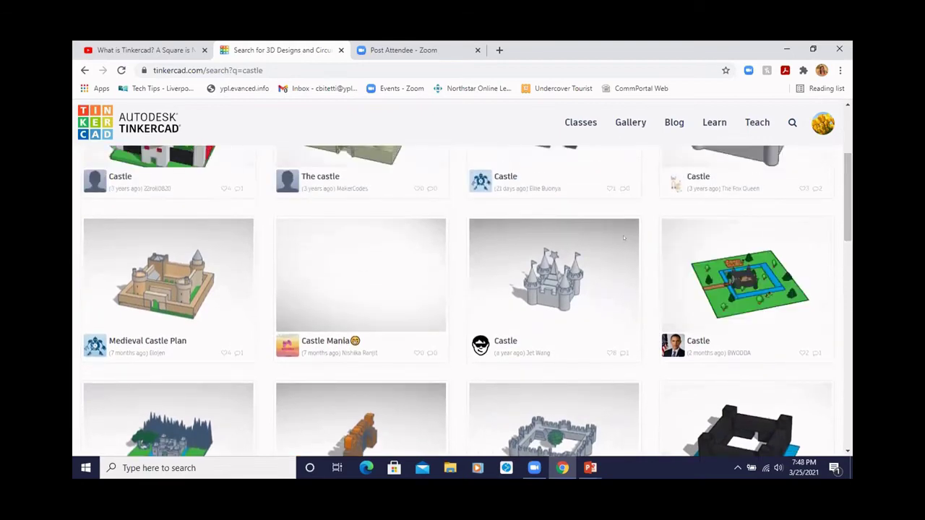
Open the grey castle with flags on its four towers and a star in the middle, and download it as an STL file
left_click(555, 282)
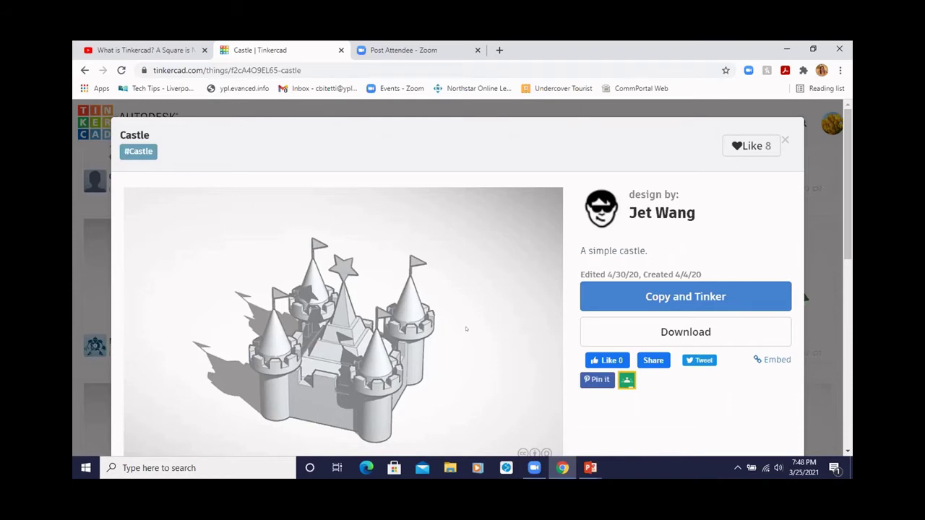
left_click(623, 328)
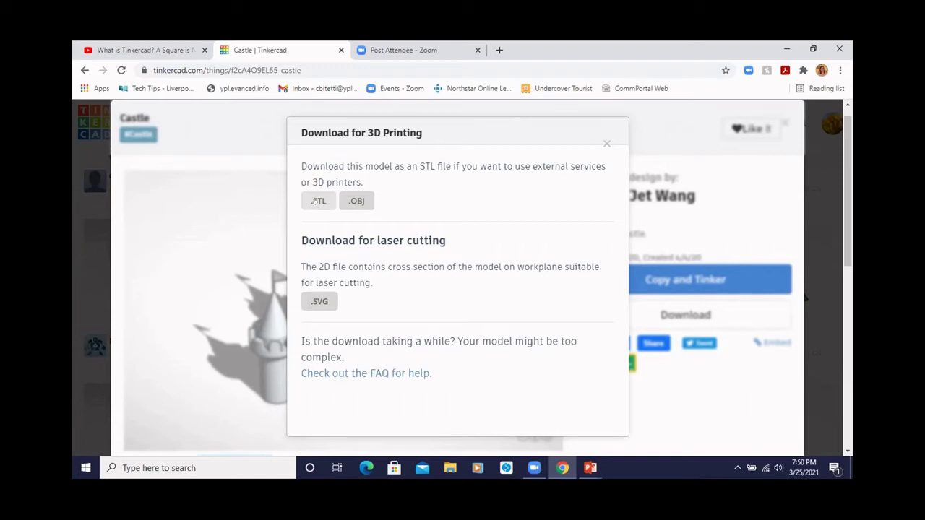
left_click(317, 201)
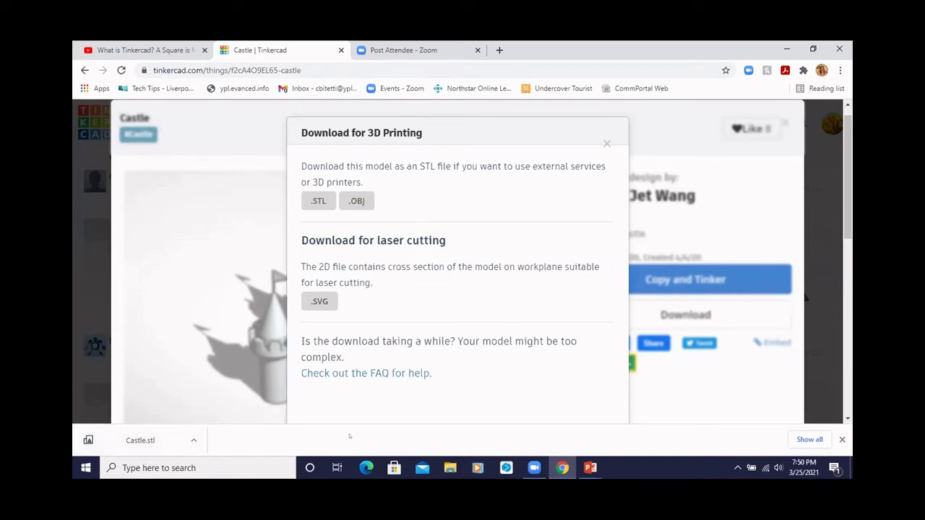
Check for Castle.stl in the Downloads folder in File Explorer, and close the folder window
left_click(450, 467)
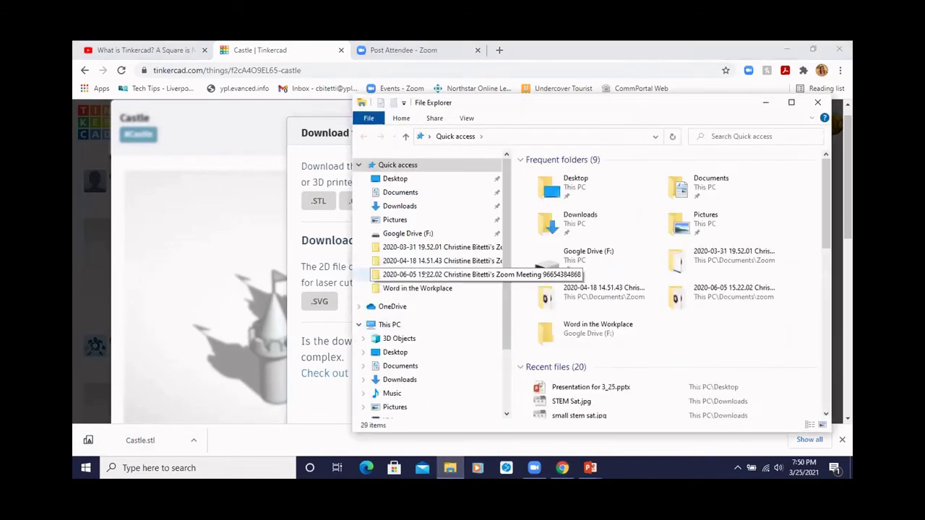
left_click(405, 206)
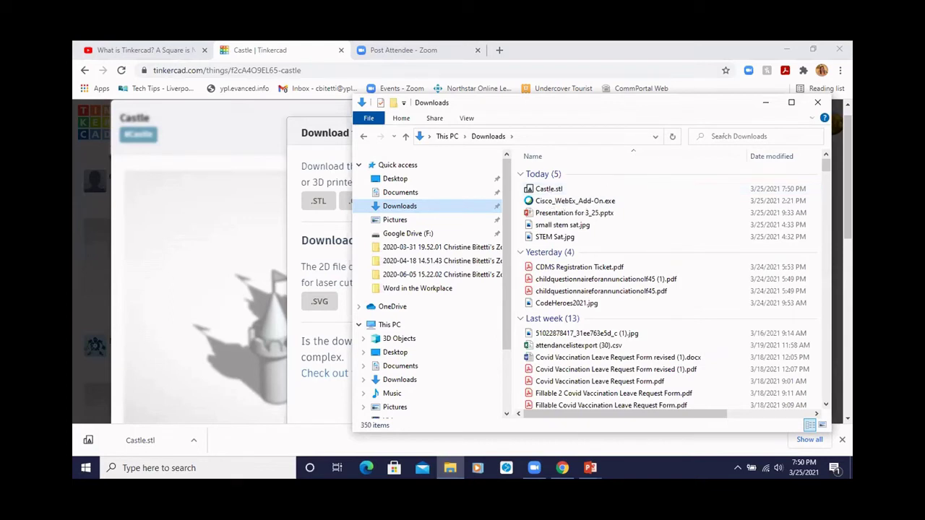
left_click(818, 102)
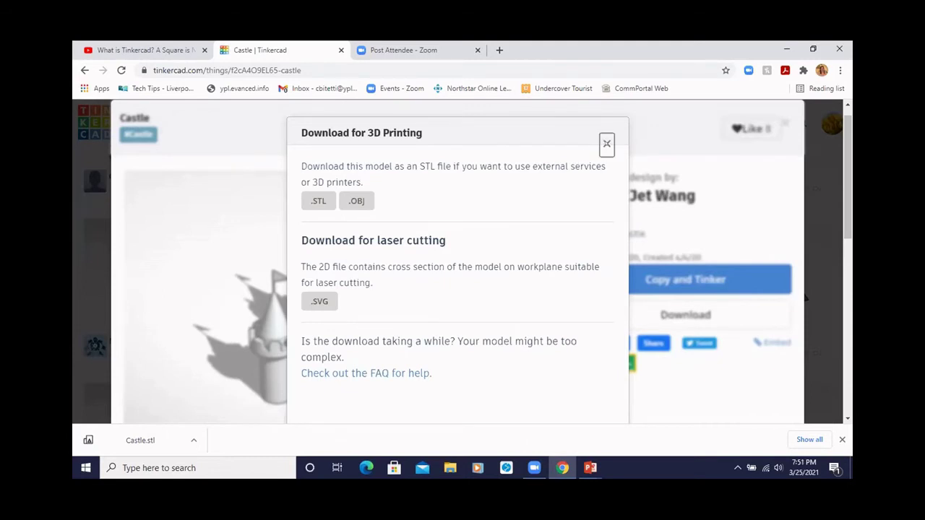
Close the castle's download options and make an editable copy of the design in the 3D editor
left_click(606, 144)
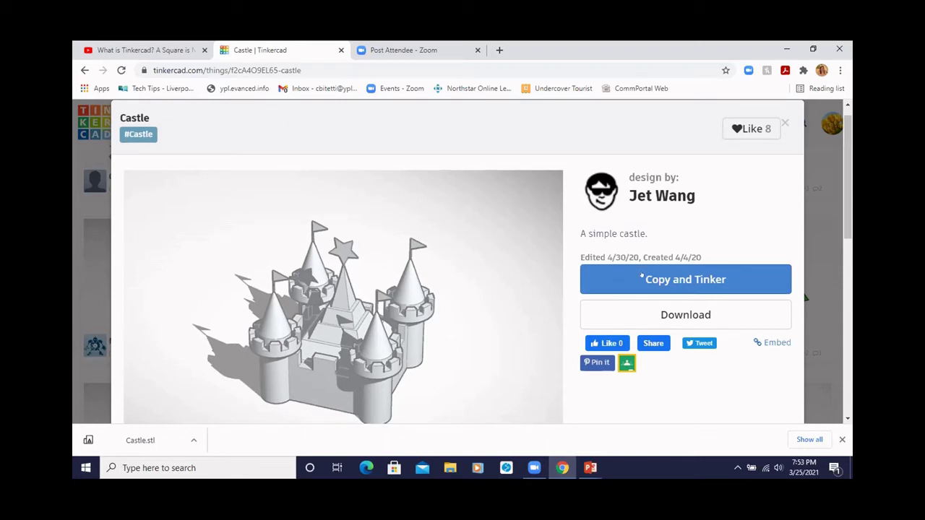
left_click(644, 313)
left_click(677, 280)
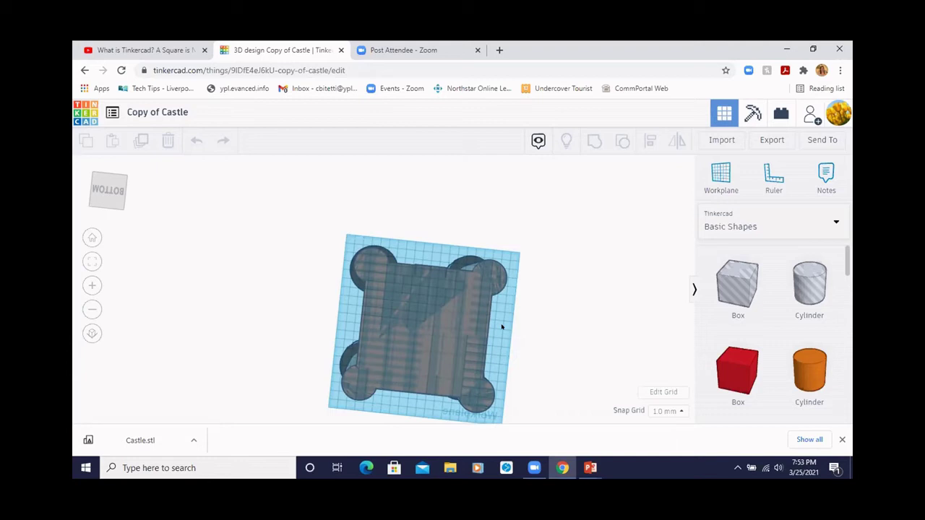
Examine the castle model from several angles and look through the available Basic Shapes
right_click_drag(502, 327, 485, 409)
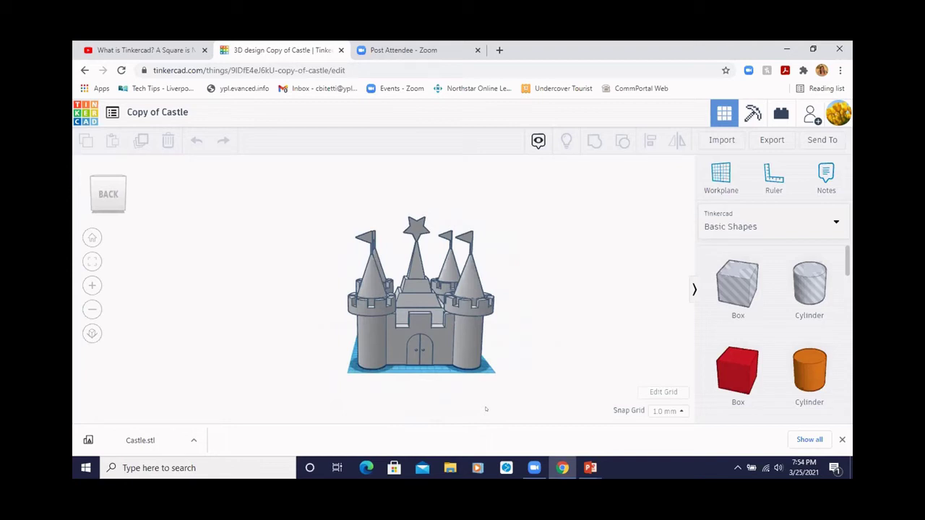
right_click_drag(485, 409, 476, 391)
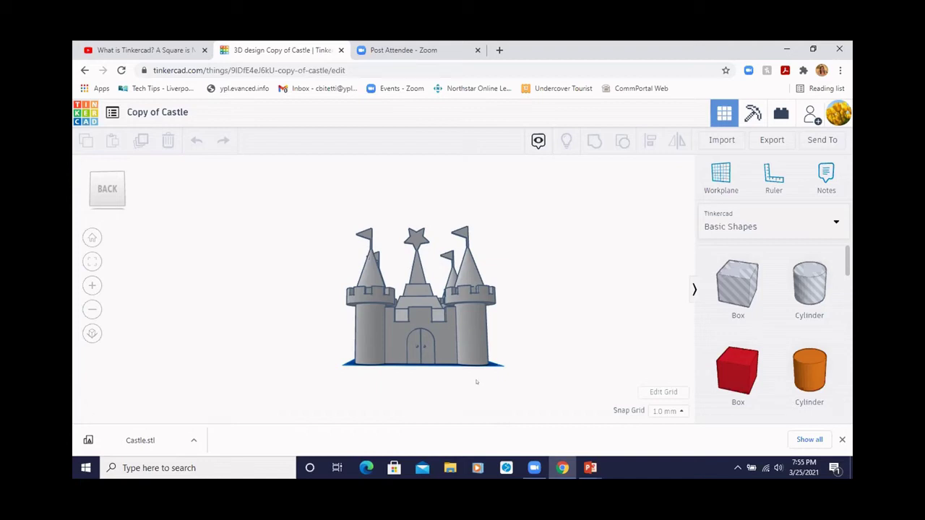
mouse_move(440, 356)
right_mouse_down()
mouse_move(365, 348)
mouse_move(456, 347)
mouse_move(341, 347)
mouse_move(475, 338)
mouse_move(465, 342)
mouse_move(491, 355)
mouse_move(368, 365)
mouse_move(447, 372)
right_mouse_up()
right_click_drag(487, 338, 677, 365)
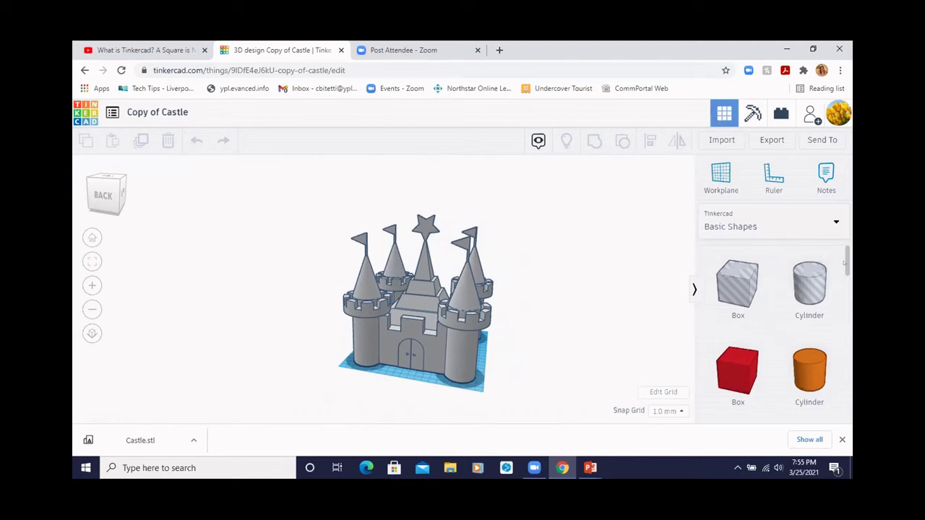
scroll(845, 272, "down", 3)
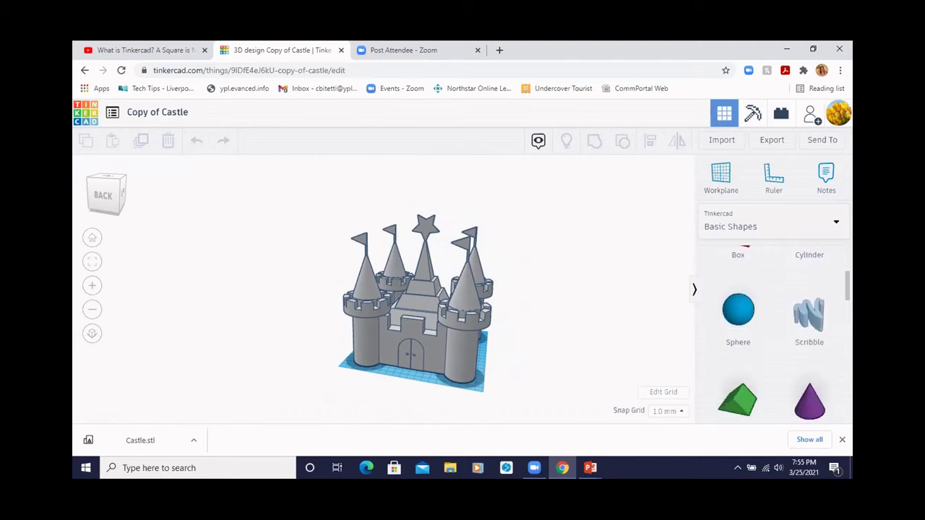
scroll(773, 333, "down", 2)
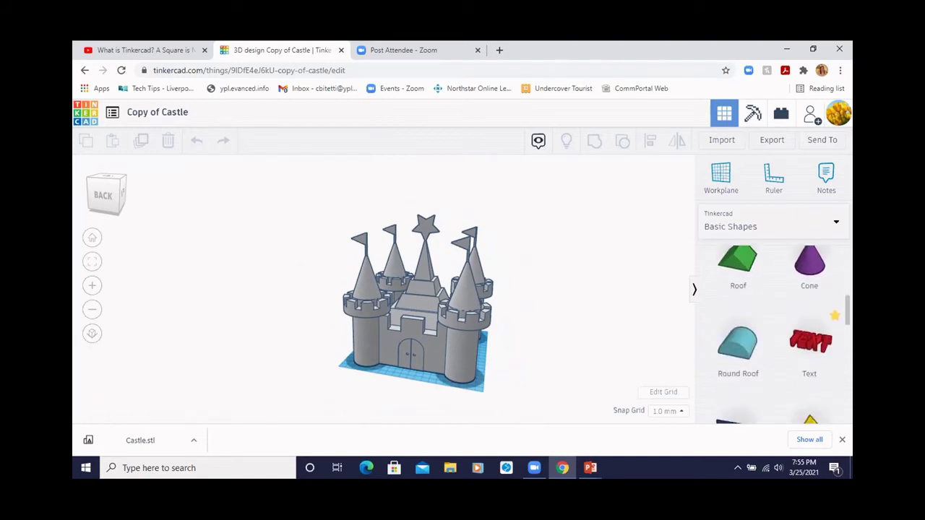
scroll(824, 332, "down", 1)
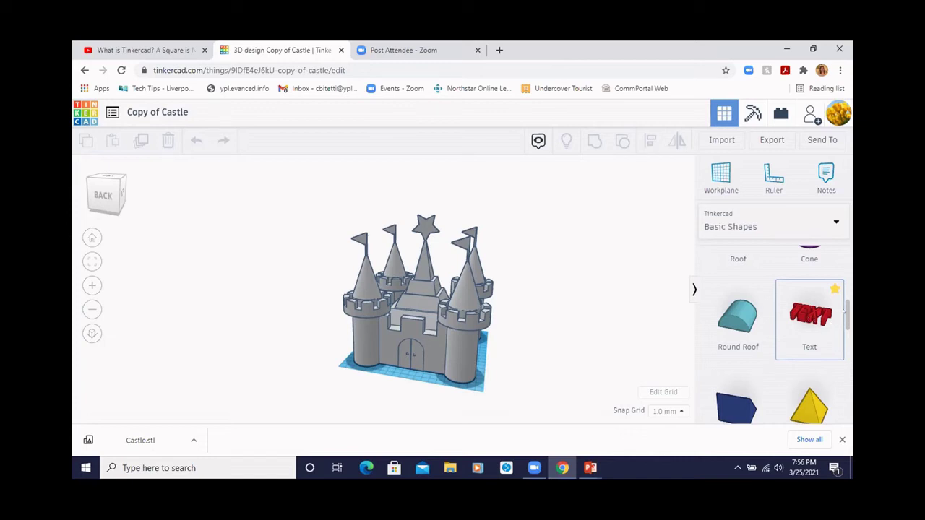
scroll(843, 327, "down", 3)
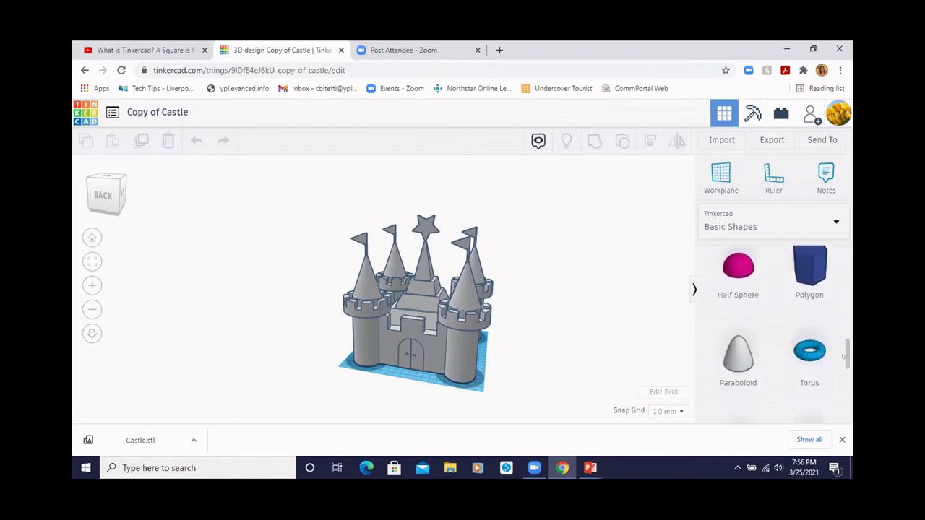
scroll(844, 347, "down", 1)
scroll(843, 310, "up", 4)
scroll(843, 291, "up", 4)
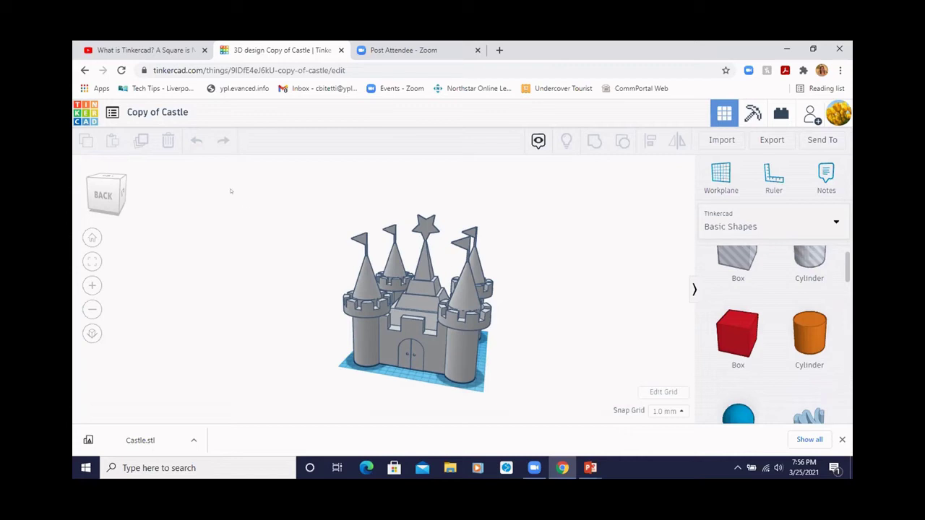
Rename the copied castle design as YPL Castle
left_click(158, 117)
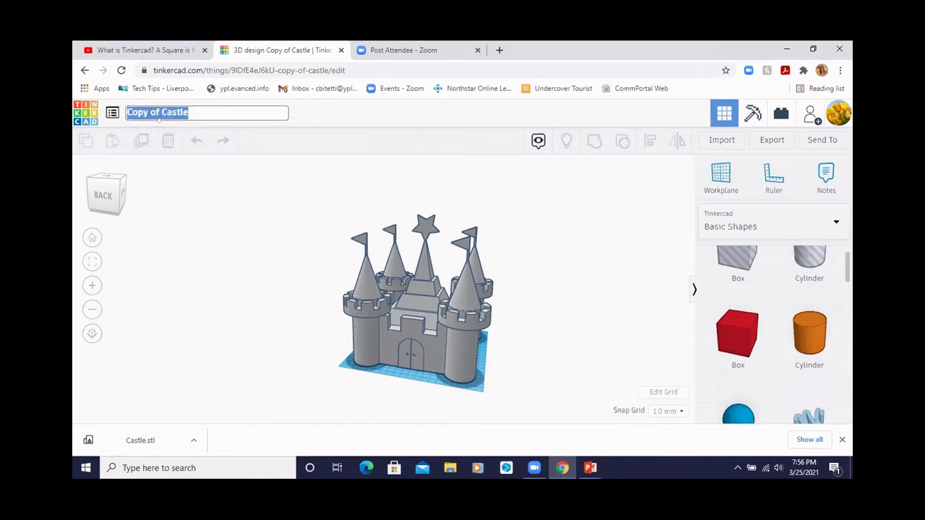
type("PP")
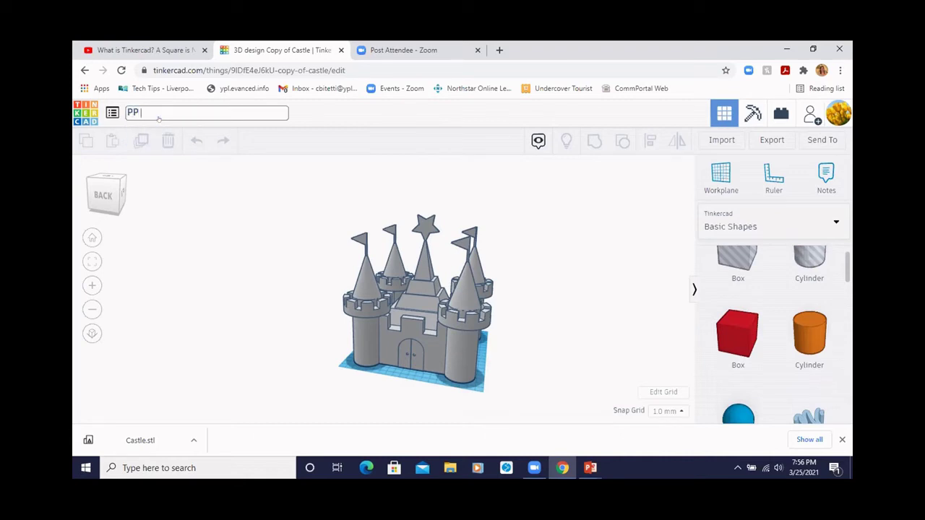
type(" Castle")
key("BackSpace")
key("BackSpace")
key("BackSpace")
key("BackSpace")
key("BackSpace")
key("BackSpace")
key("BackSpace")
key("BackSpace")
key("BackSpace")
type("YPL Castle")
key("Return")
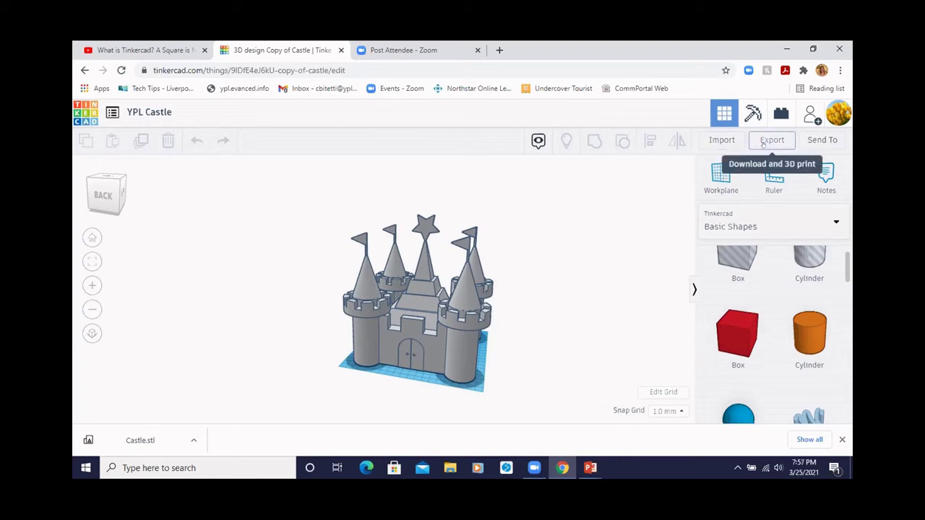
Export everything in the castle design as an STL file and return to the dashboard
left_click(764, 141)
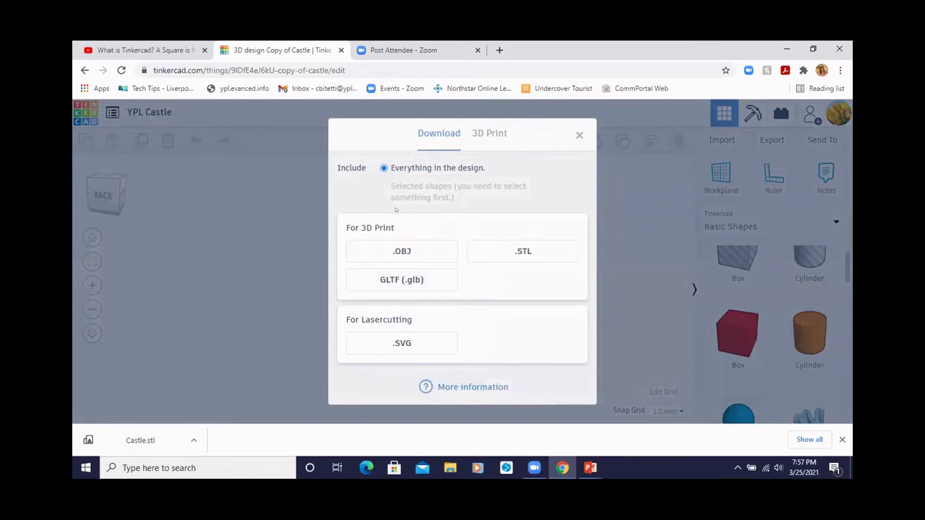
left_click(484, 248)
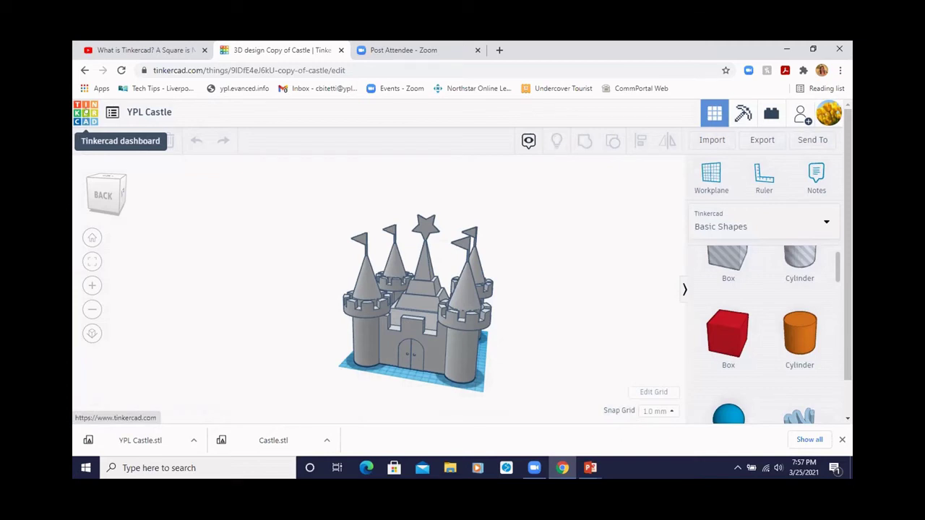
left_click(85, 118)
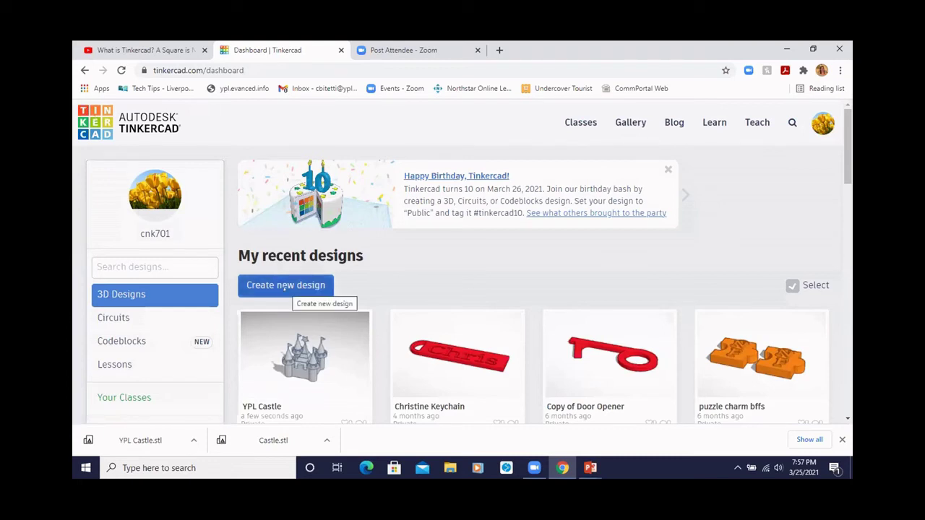
Create a new 3D design and name it YPL Keychain
left_click(285, 286)
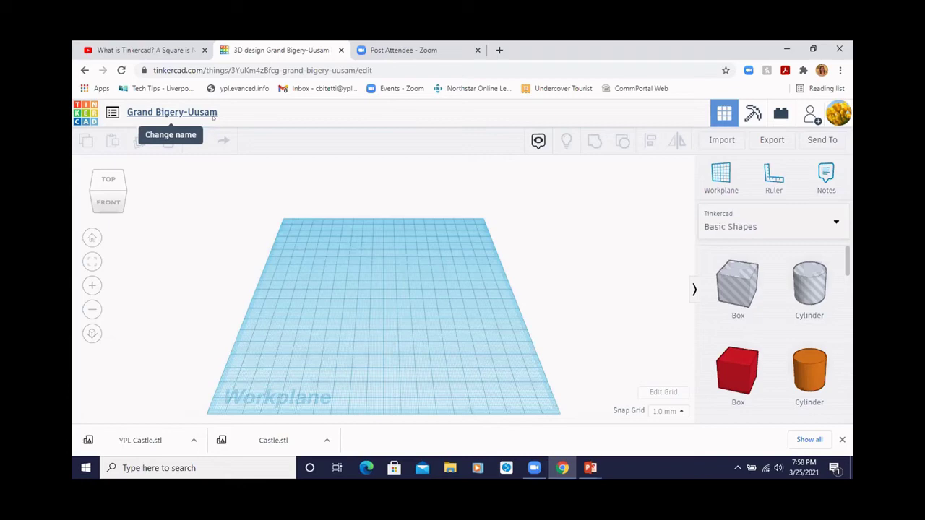
left_click(214, 117)
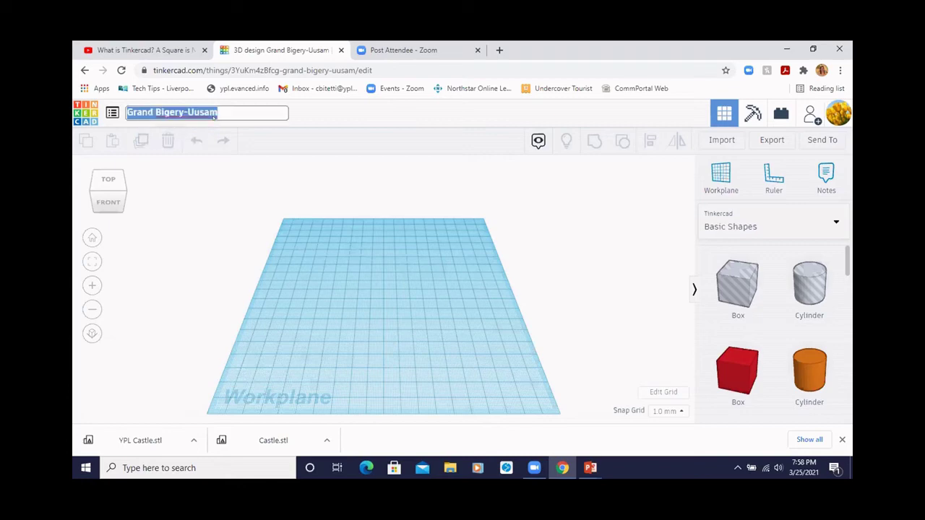
type("YPL K")
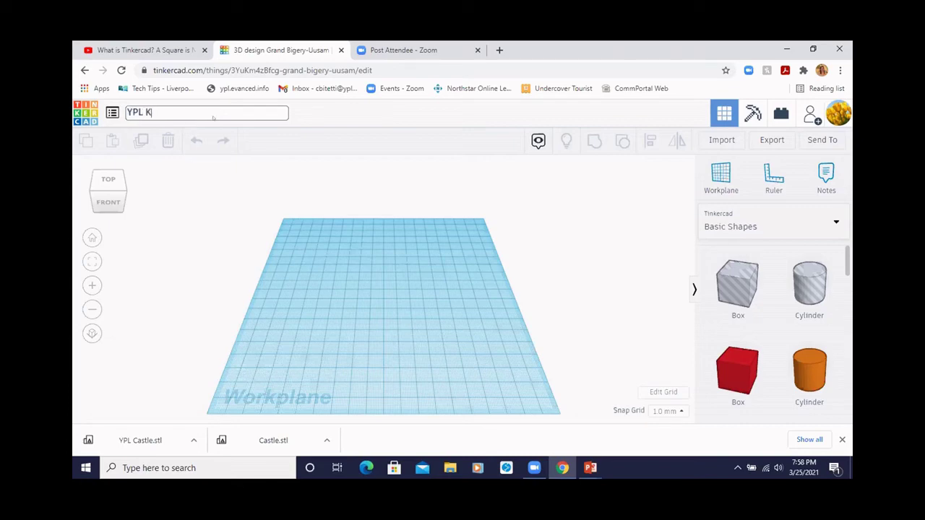
type("eychain")
key("Return")
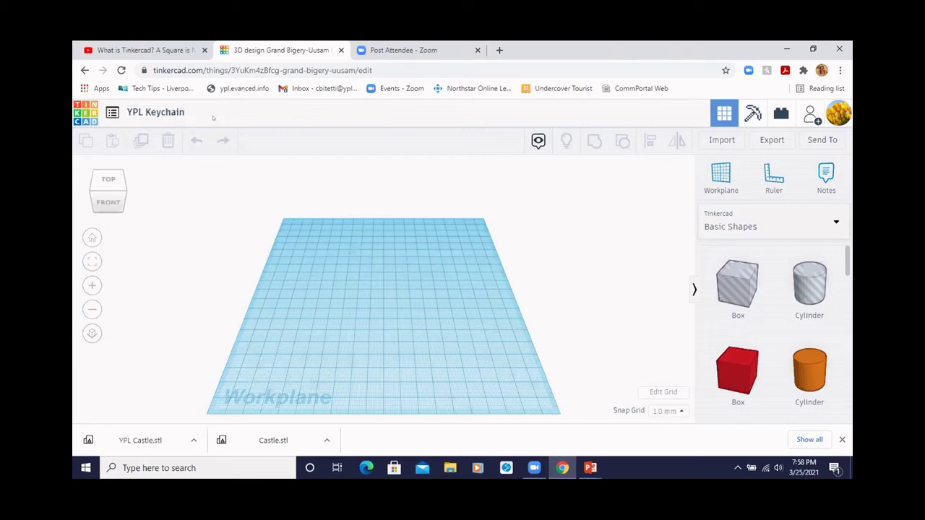
left_click(214, 117)
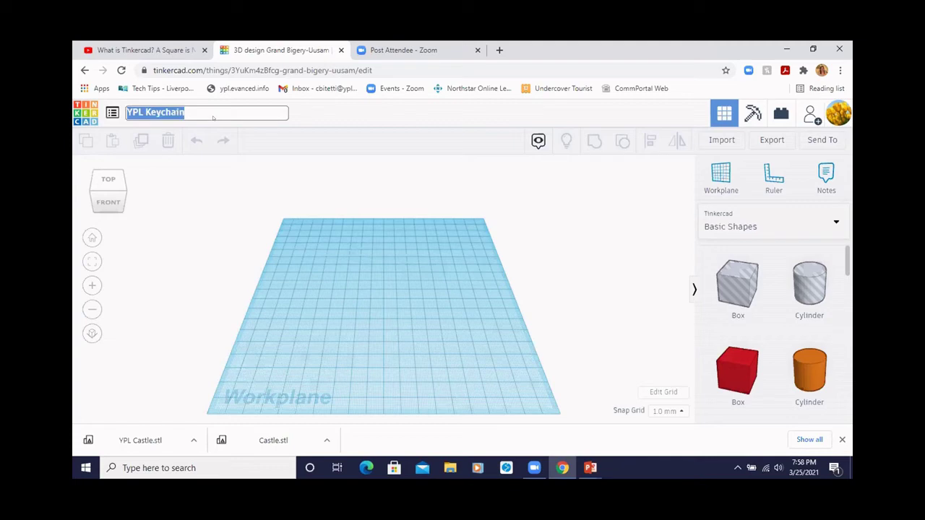
left_click(214, 118)
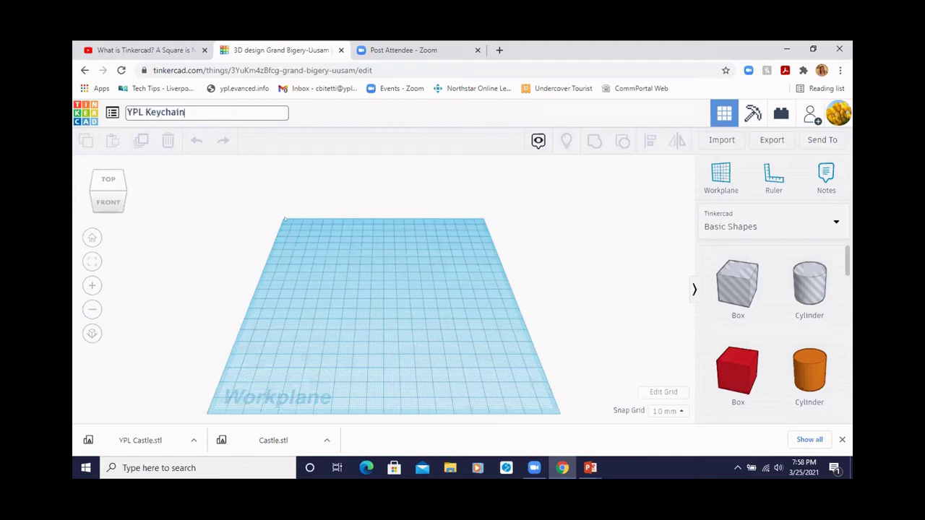
left_click(320, 253)
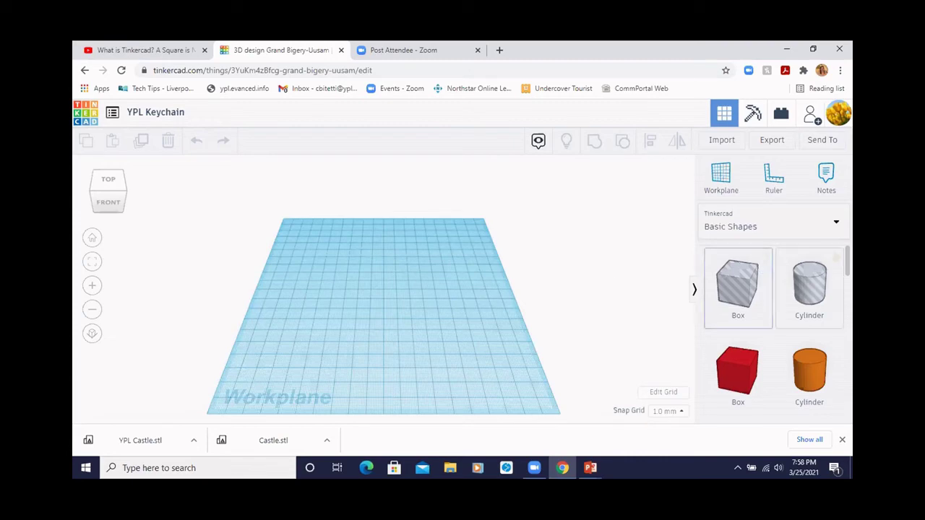
Place a solid red box near the middle of the workplane, check its size at the handles, and deselect it
scroll(844, 263, "down", 1)
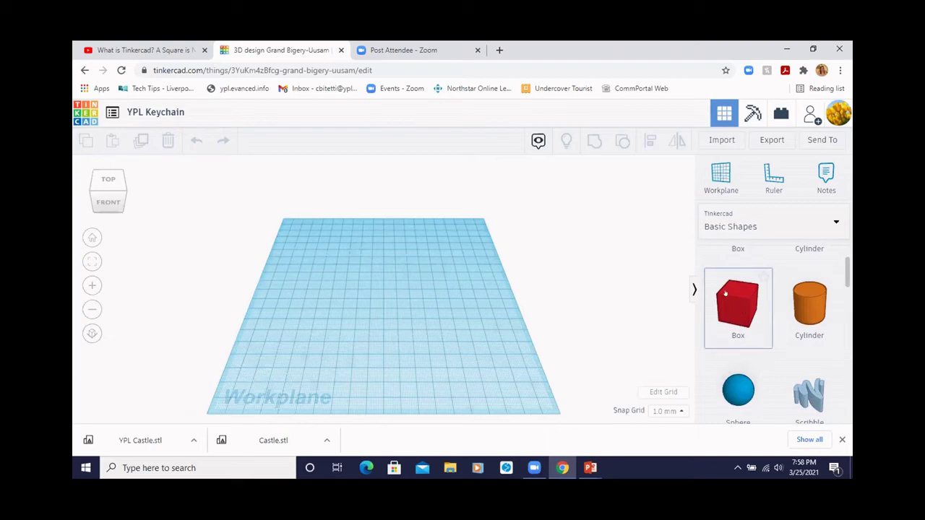
left_click_drag(625, 282, 368, 299)
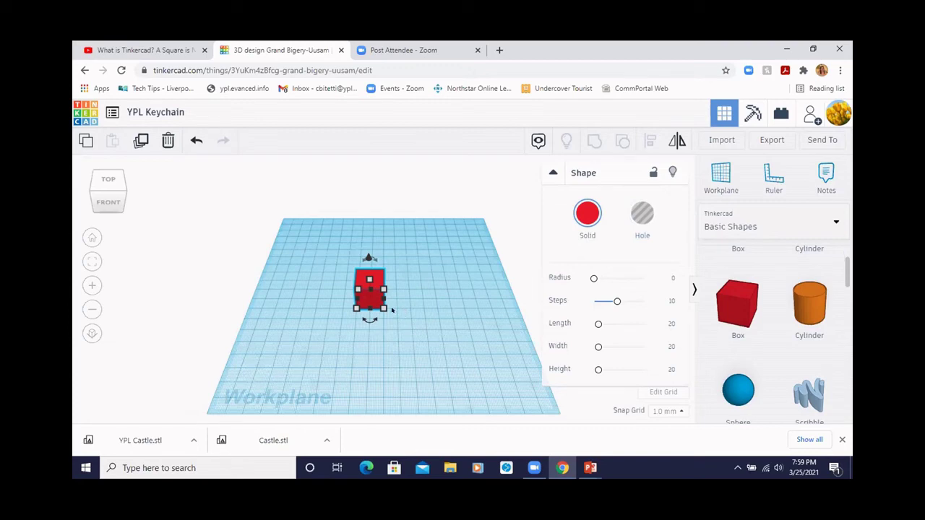
mouse_move(384, 309)
mouse_move(369, 280)
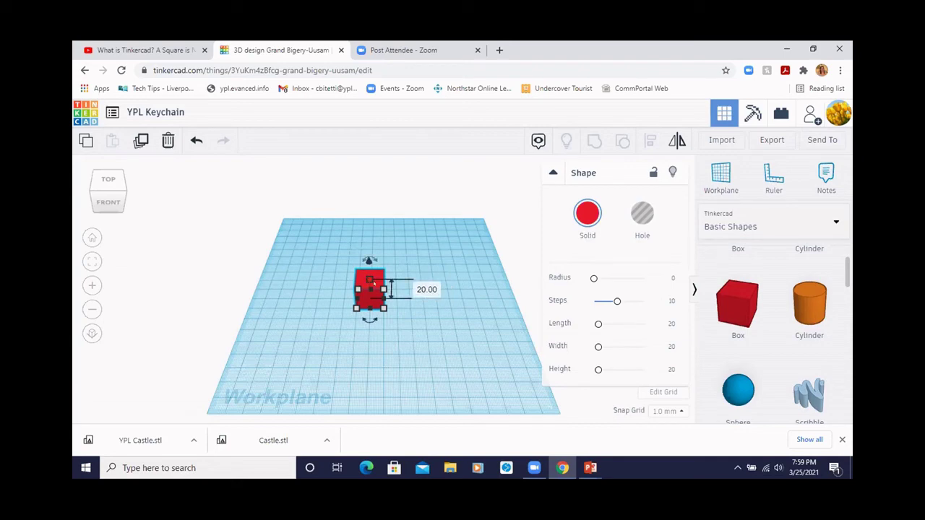
mouse_move(383, 309)
left_click(428, 337)
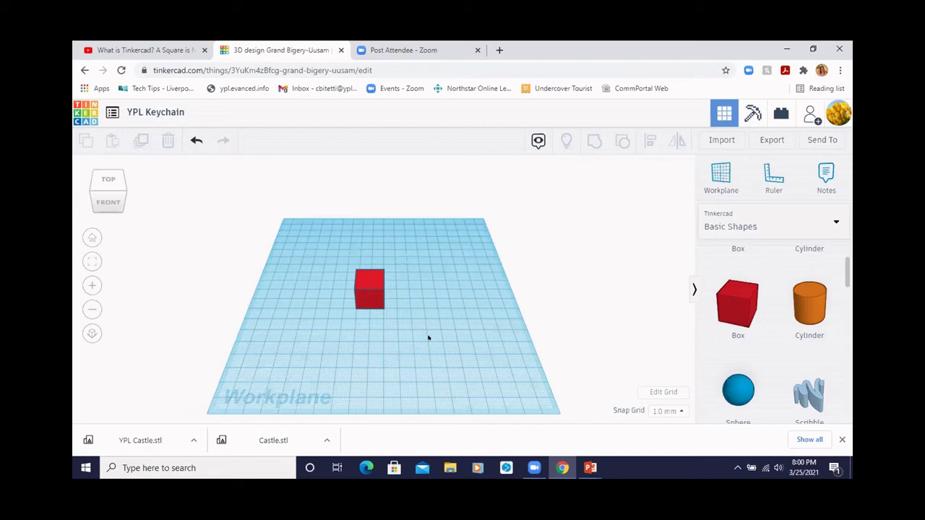
Enlarge the red box's base to about 56 by 56 mm and lower its height to about 13 mm
left_click(374, 298)
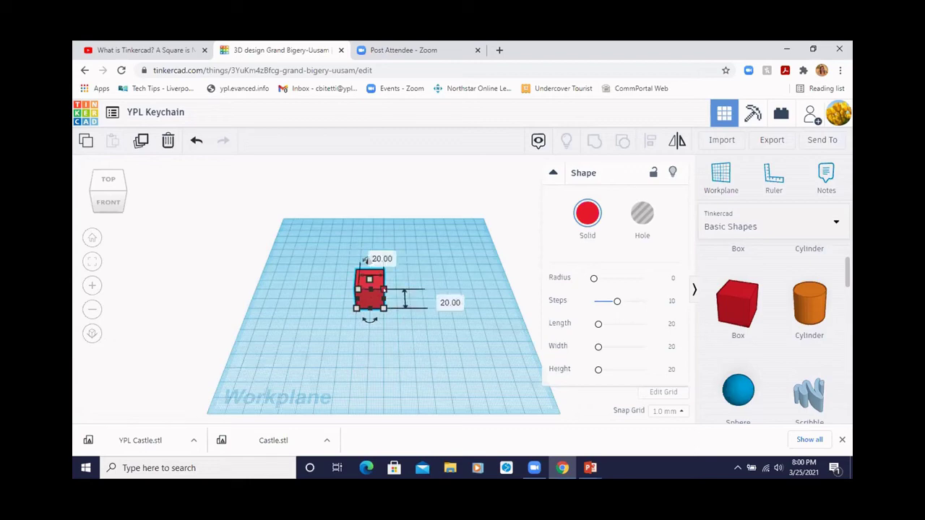
left_click_drag(384, 289, 451, 225)
left_click_drag(420, 253, 414, 262)
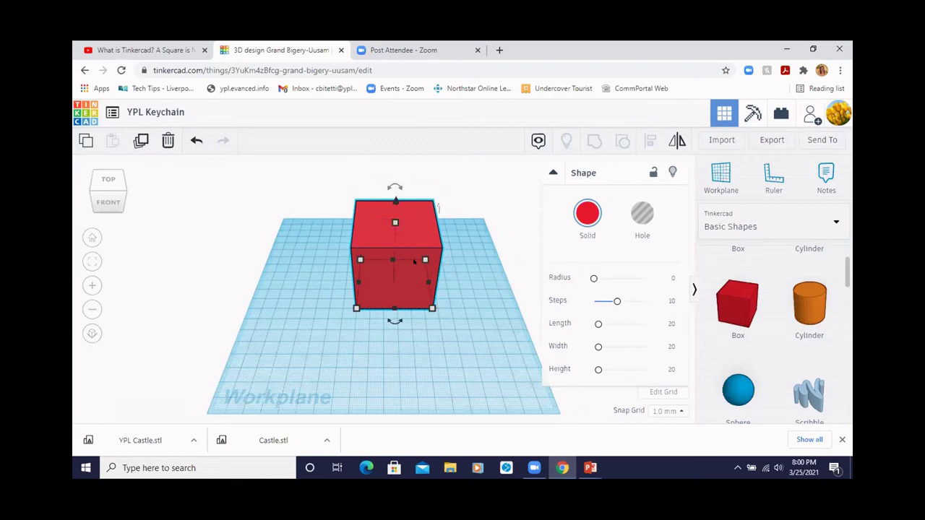
left_click_drag(396, 223, 393, 271)
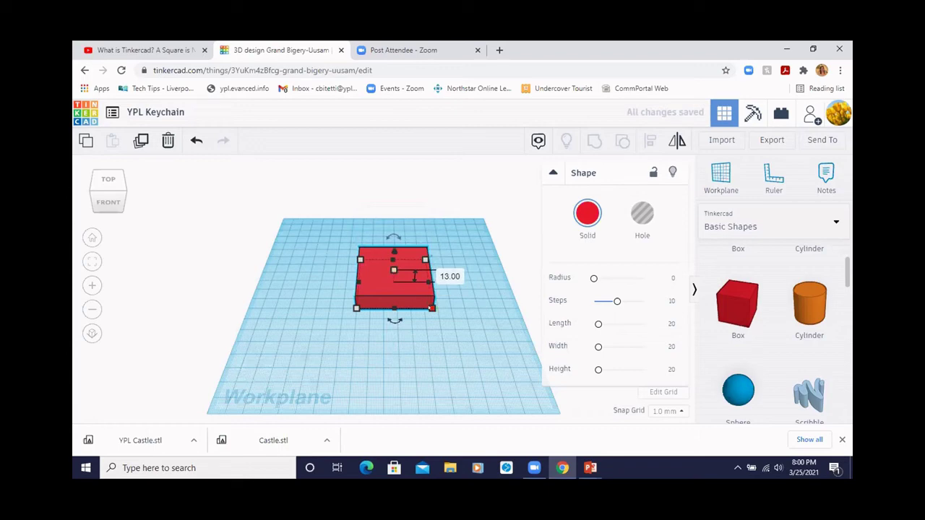
Reshape the red box into a long, thin bar, reducing its depth to about 29 mm, widening it and lowering its height
mouse_move(431, 308)
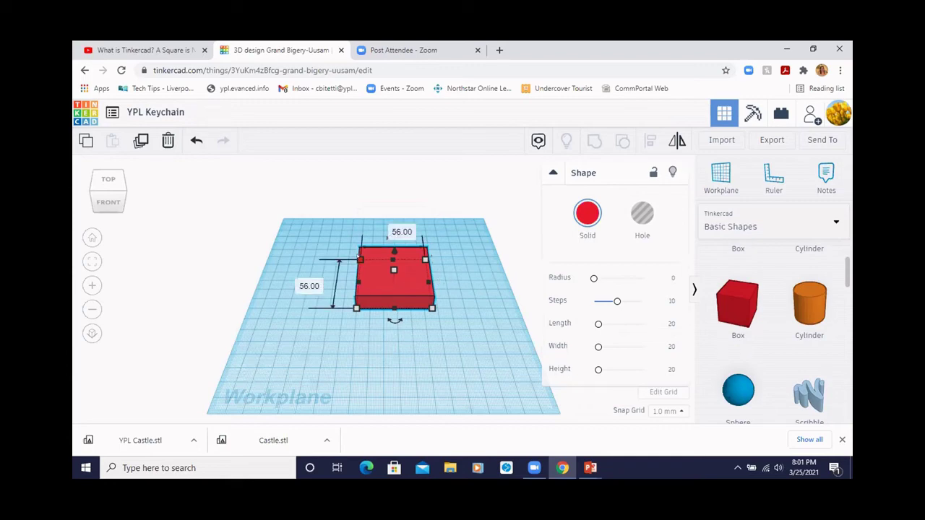
left_click_drag(359, 259, 360, 281)
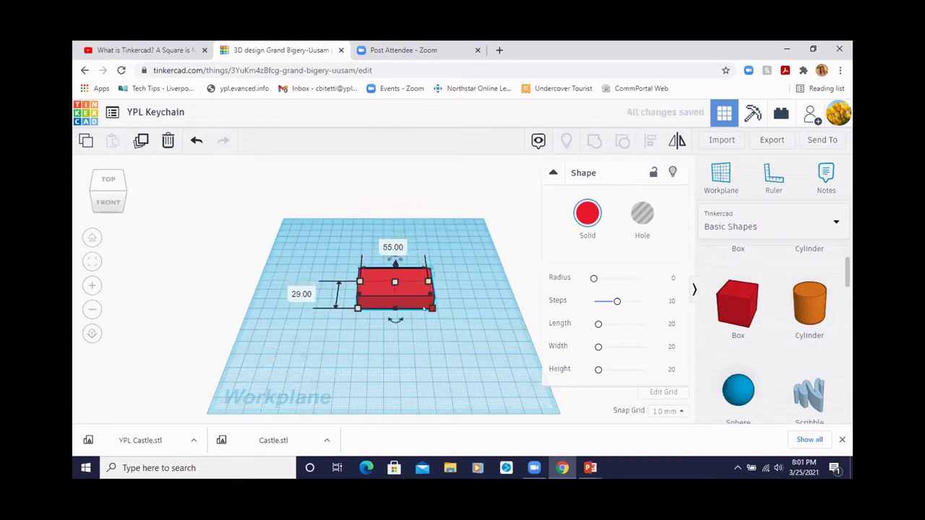
left_click_drag(430, 309, 484, 308)
left_click_drag(419, 281, 357, 292)
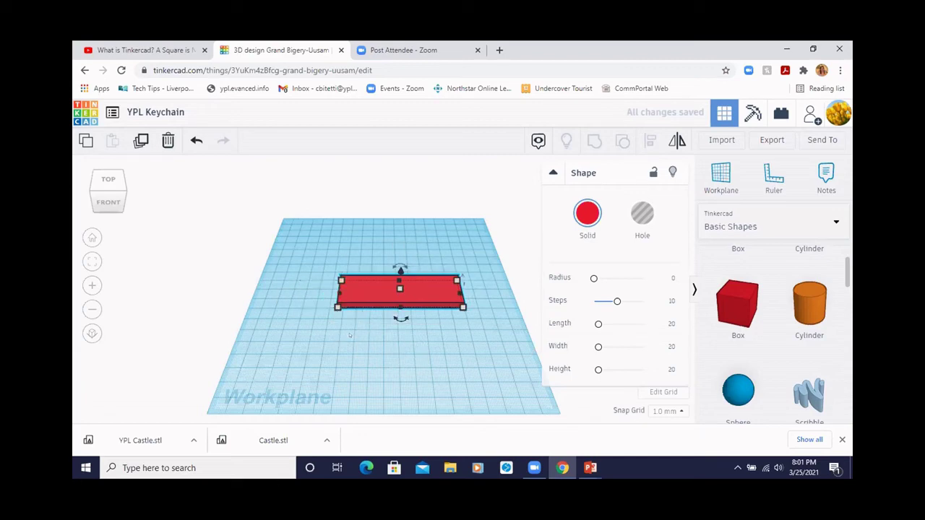
left_click(349, 335)
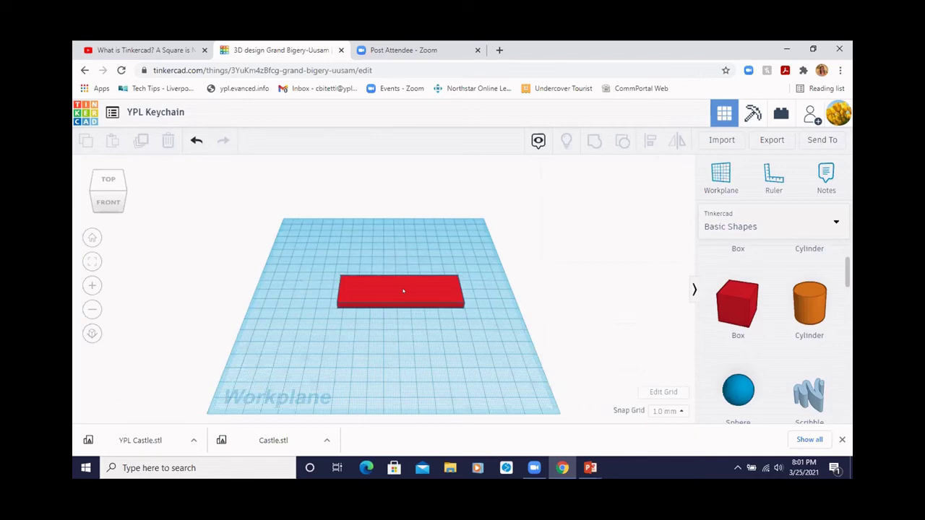
left_click(403, 291)
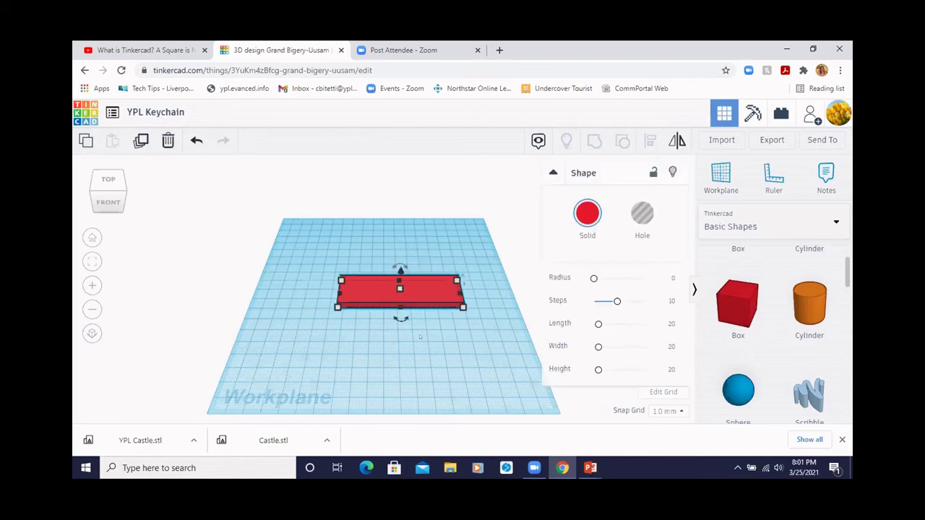
Set the red bar's length to exactly 75 mm and its depth to 20 mm
left_click(430, 372)
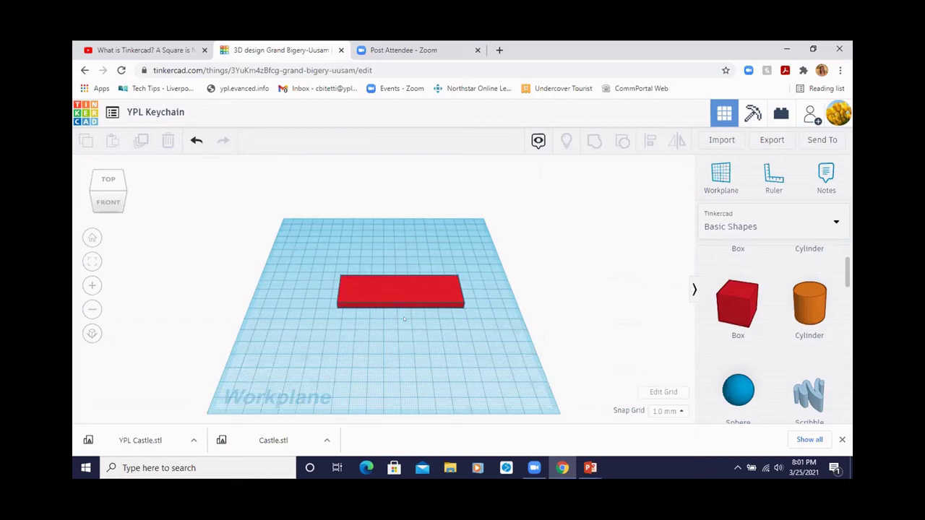
mouse_move(403, 301)
right_mouse_down()
mouse_move(349, 292)
mouse_move(387, 328)
mouse_move(404, 309)
mouse_move(404, 324)
mouse_move(396, 290)
right_mouse_up()
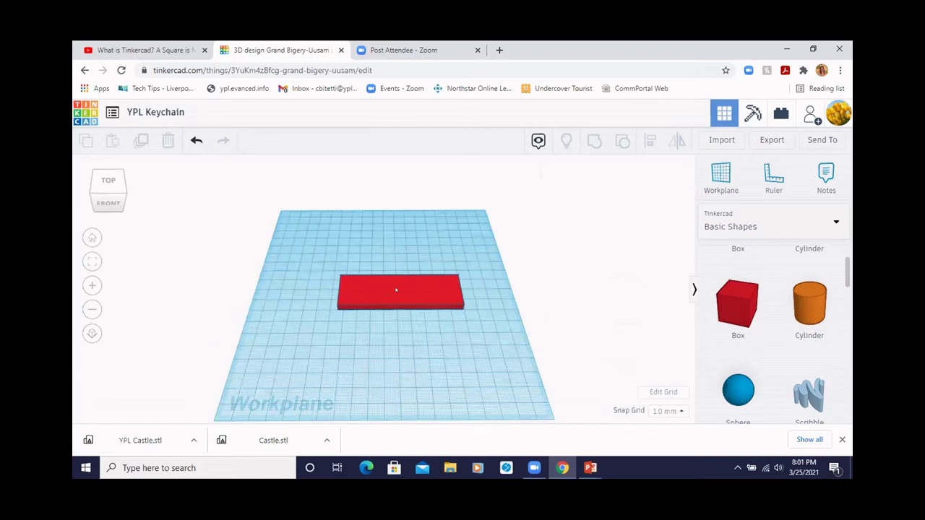
left_click(396, 289)
mouse_move(337, 309)
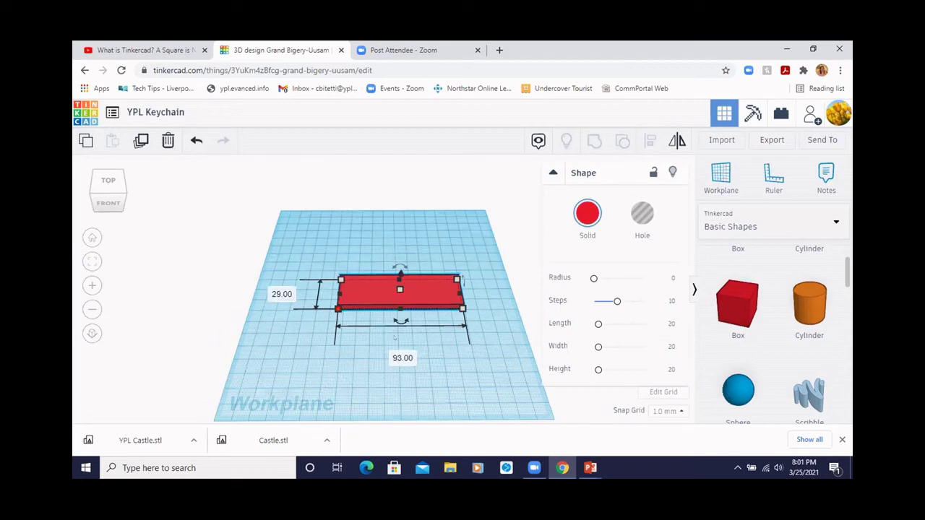
left_click_drag(401, 321, 402, 357)
left_click(399, 357)
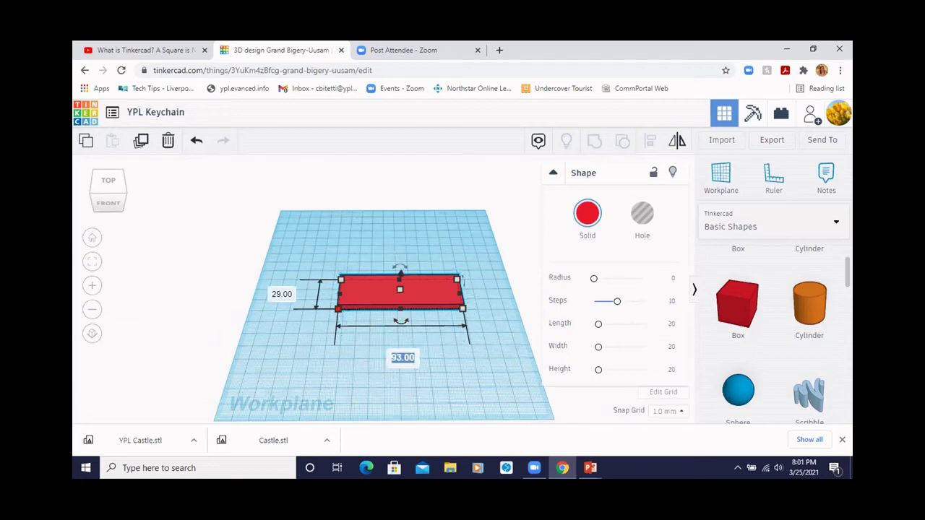
type("75")
key("Return")
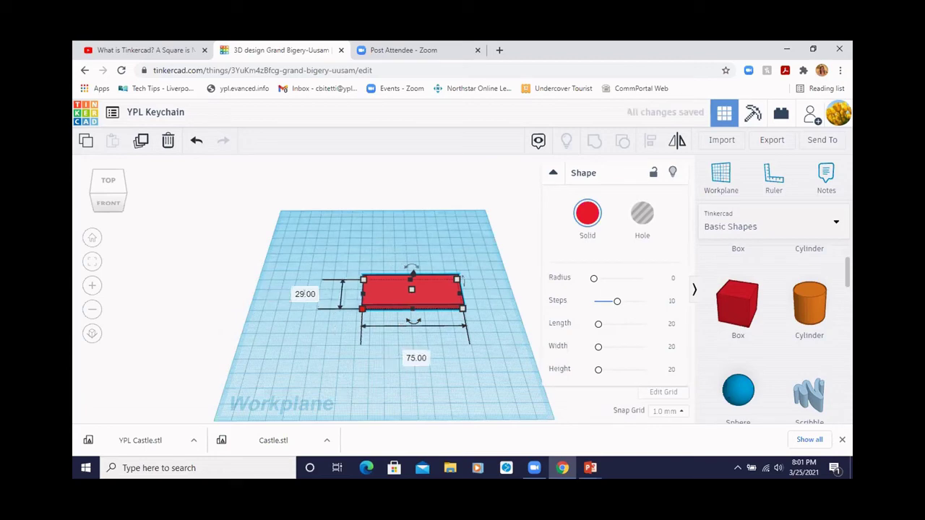
left_click(304, 294)
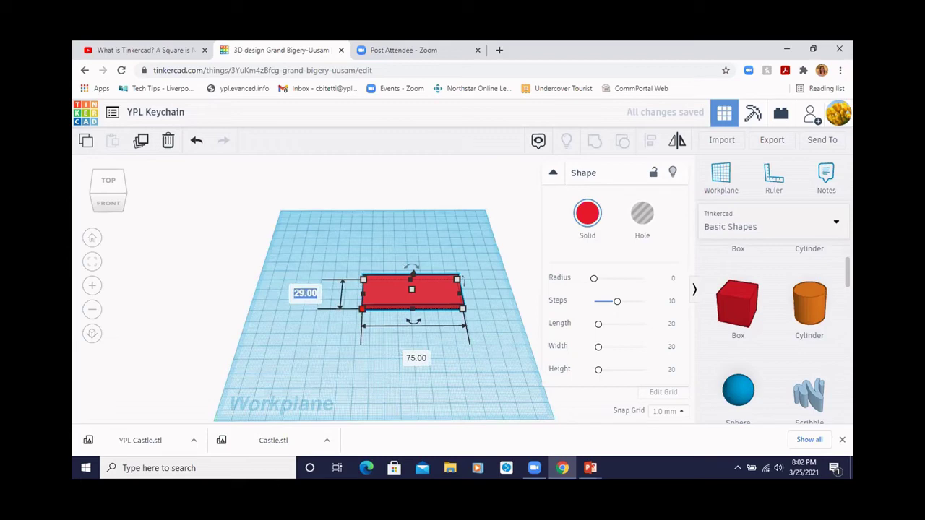
type("20")
key("Return")
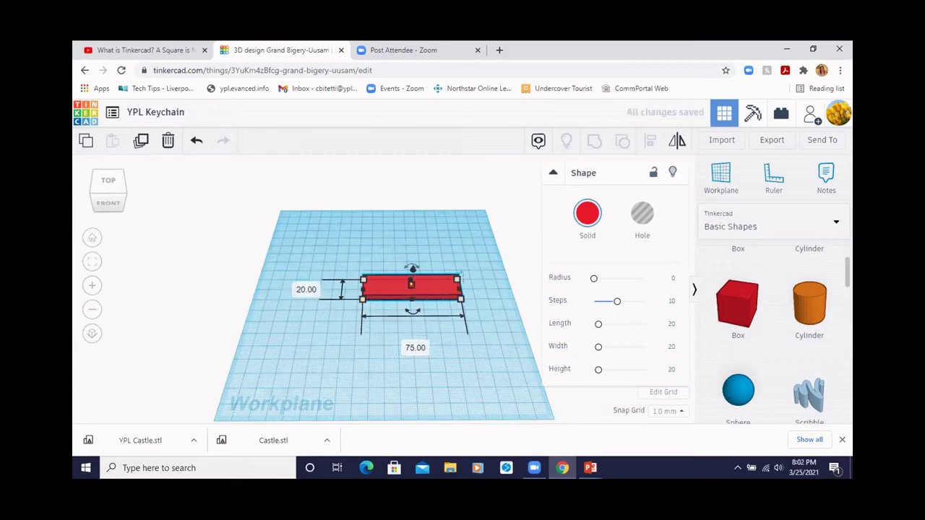
Set the red bar's height to 3 mm and deselect it
mouse_move(411, 284)
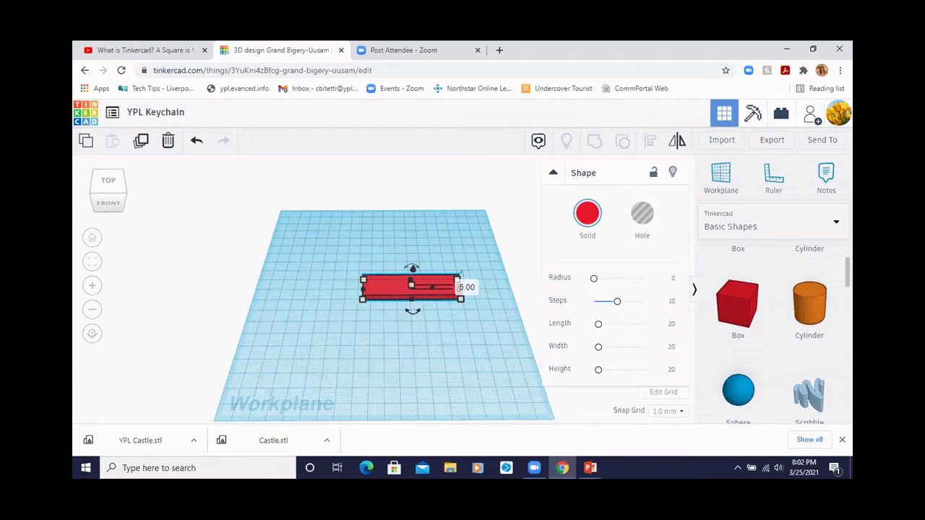
left_click(466, 286)
type("3")
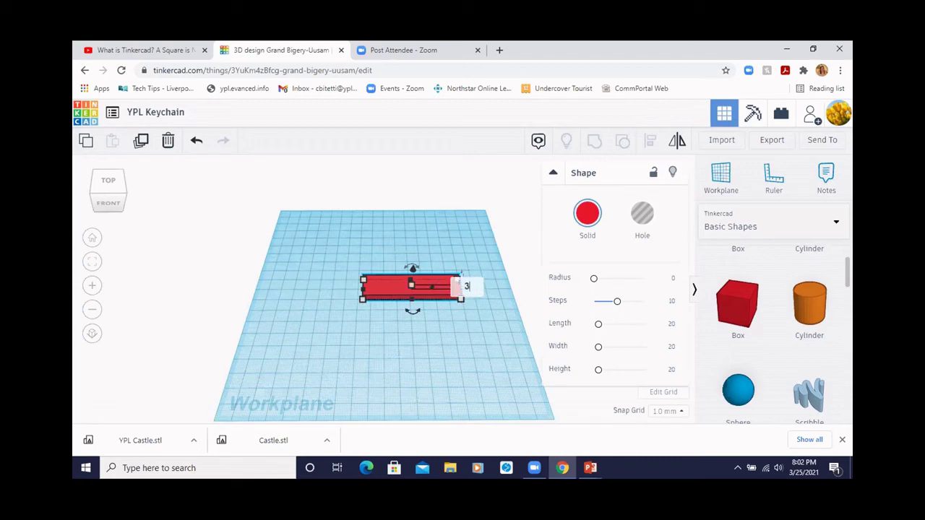
key("Return")
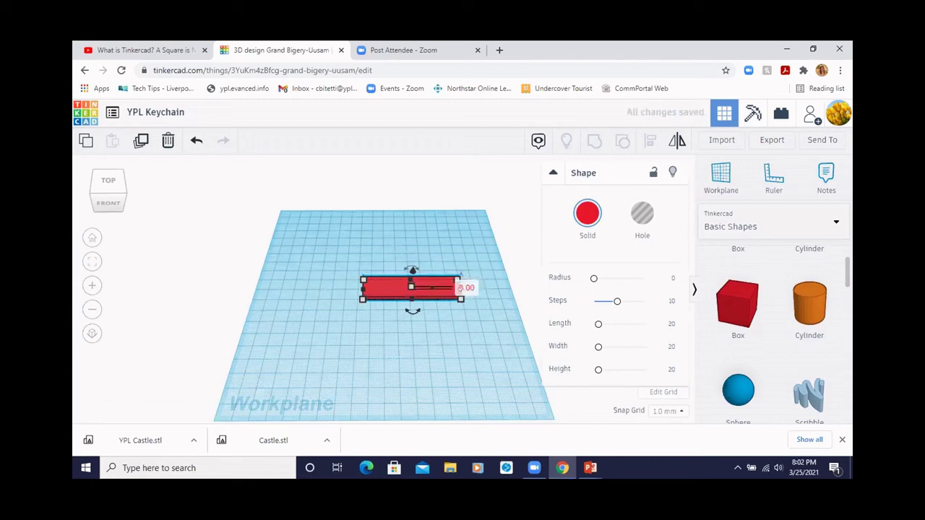
left_click(456, 327)
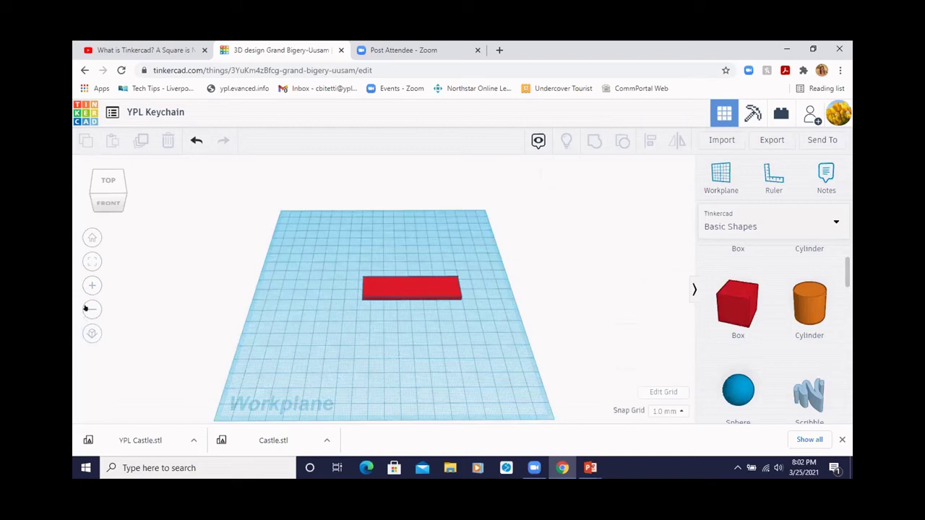
Examine the thin red bar up close and from farther away on the workplane
left_click(91, 286)
left_click(91, 285)
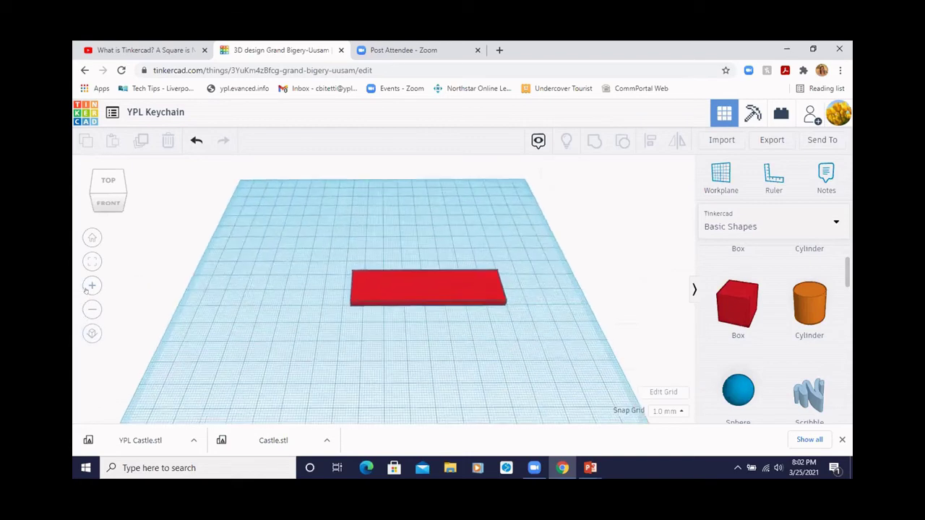
left_click(91, 285)
left_click(91, 285)
left_click(91, 286)
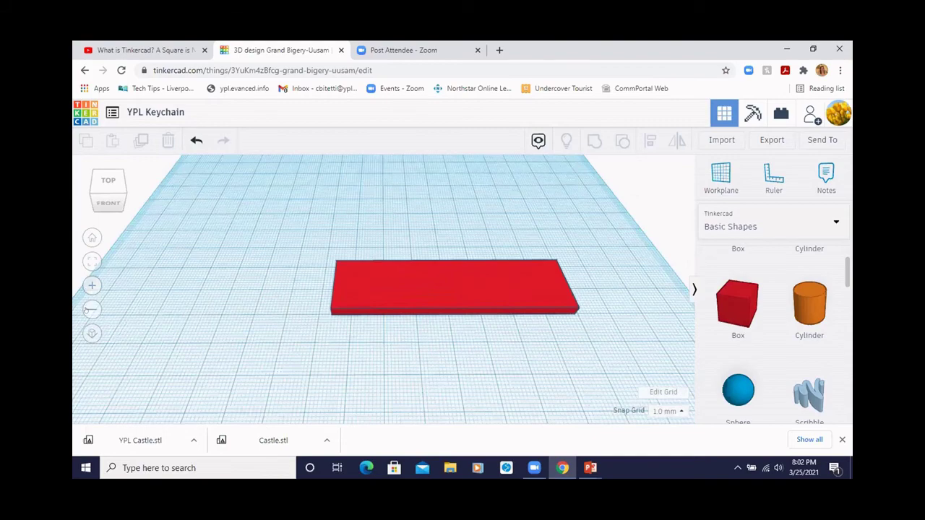
left_click(91, 310)
left_click(91, 309)
left_click(91, 310)
left_click(91, 310)
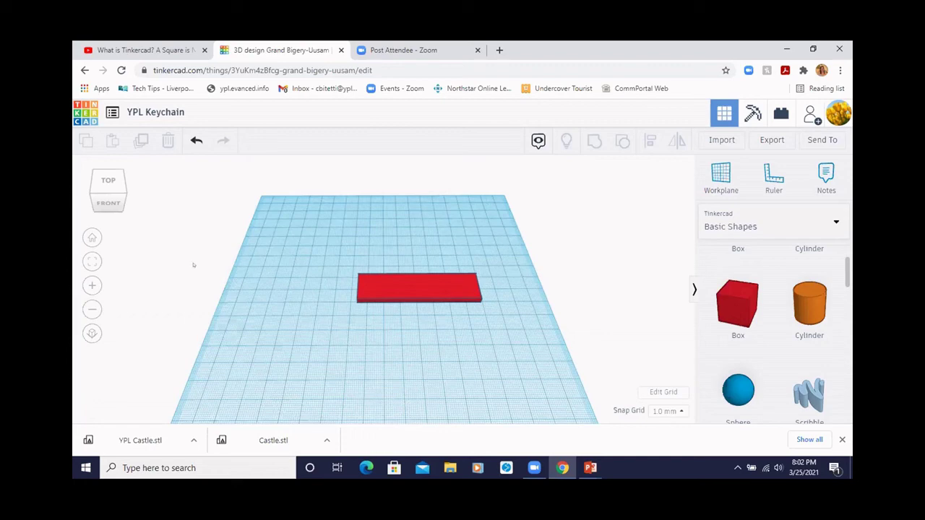
Move the red bar about 24 mm to the left and 10 mm toward the front of the workplane, then deselect it
left_click(91, 285)
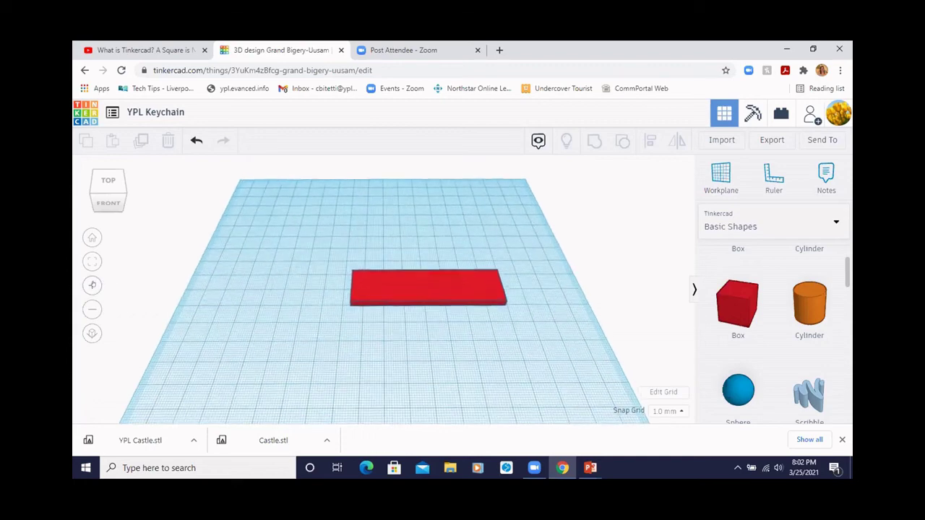
left_click(92, 285)
left_click(92, 284)
left_click(92, 285)
left_click(91, 285)
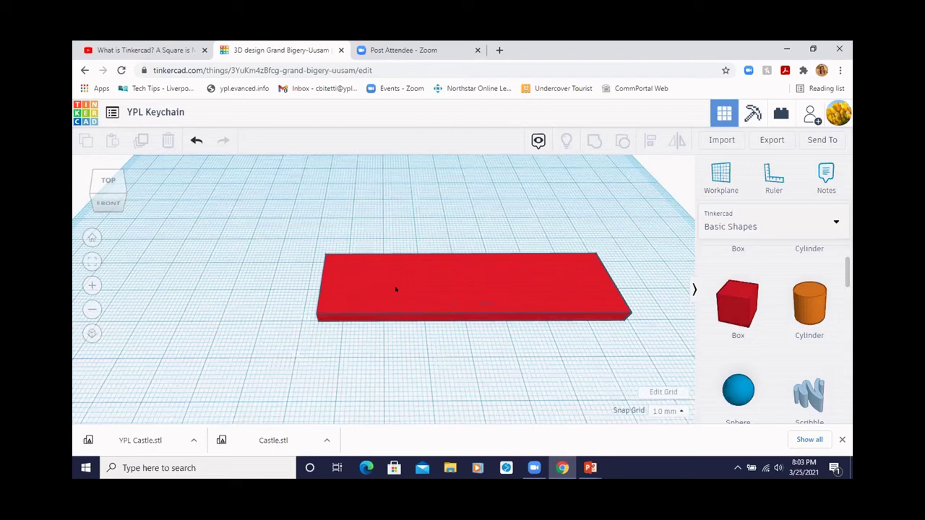
left_click_drag(350, 290, 314, 319)
left_click_drag(357, 273, 316, 320)
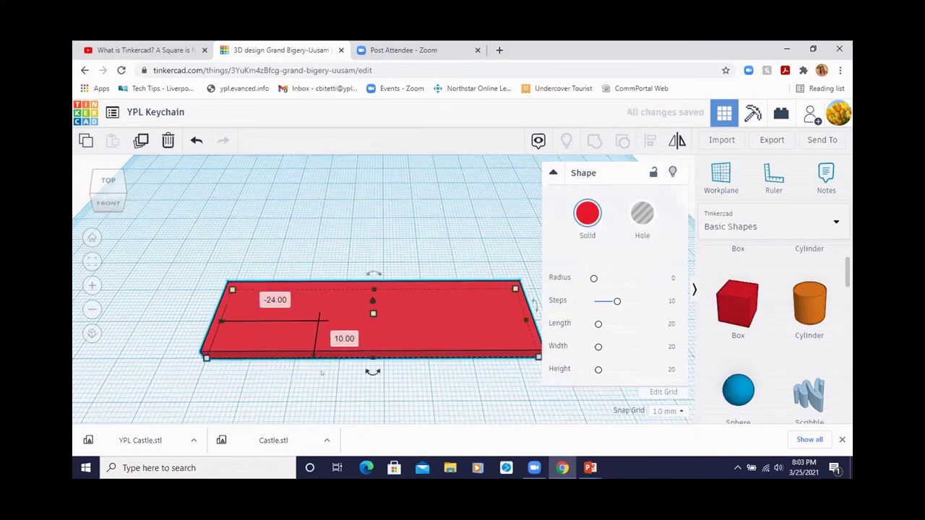
left_click(257, 384)
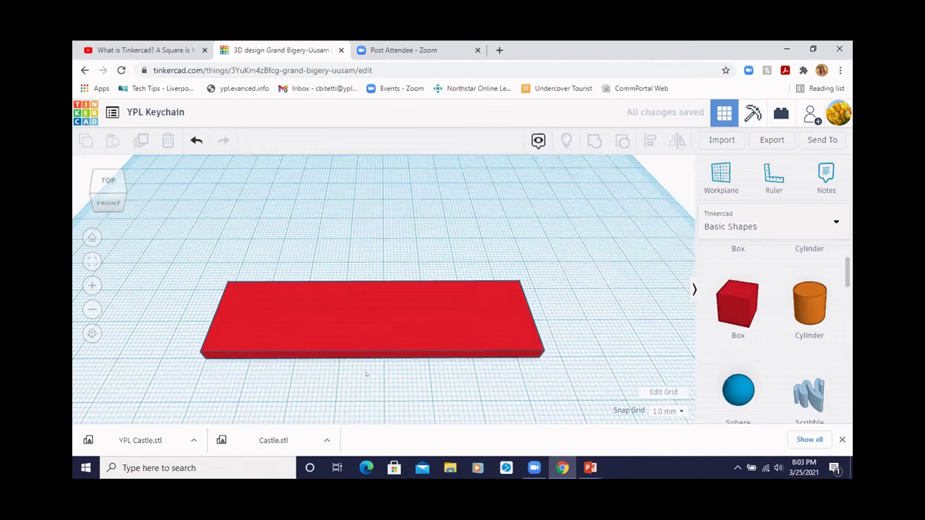
Place a solid orange tube from the basic shapes on the red bar's left end, overlapping its edge
left_click(92, 286)
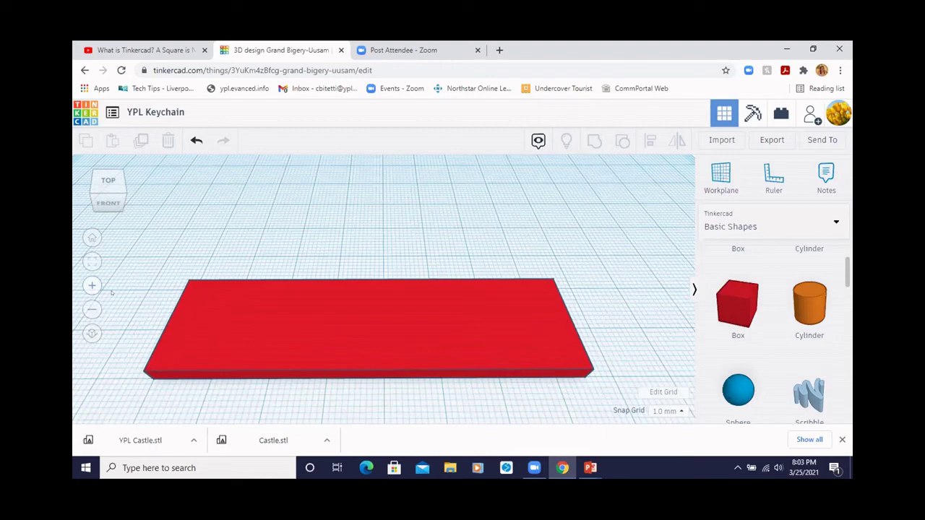
right_click_drag(148, 302, 367, 289)
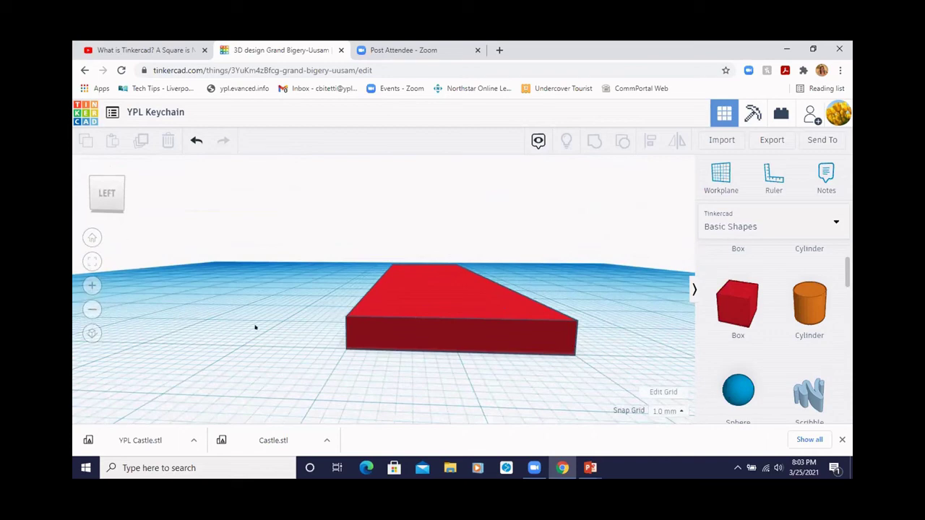
left_click(91, 309)
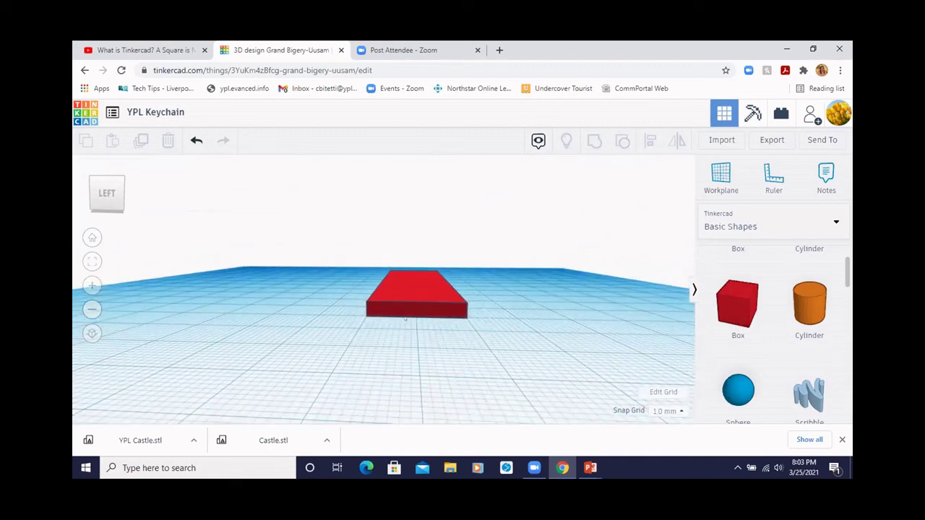
mouse_move(405, 318)
right_mouse_down()
mouse_move(293, 325)
mouse_move(277, 312)
mouse_move(274, 334)
mouse_move(301, 365)
mouse_move(477, 298)
mouse_move(465, 335)
mouse_move(413, 316)
right_mouse_up()
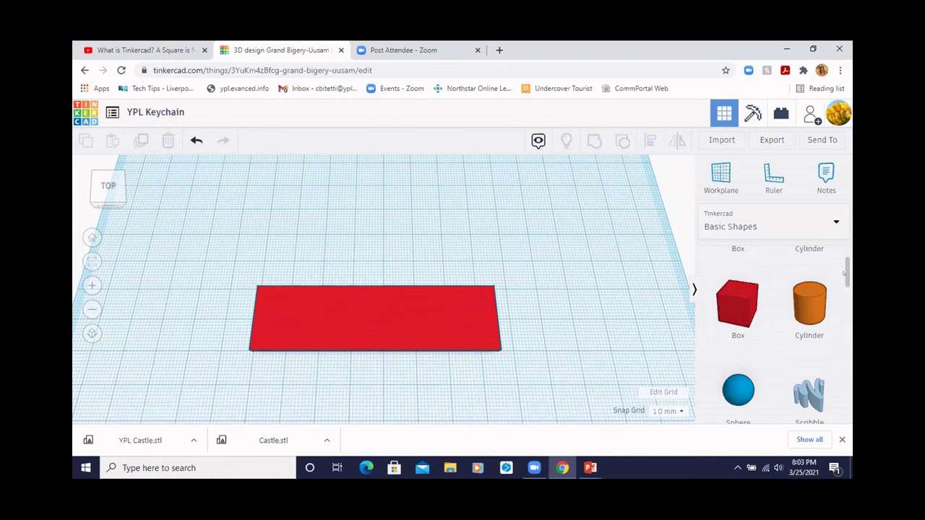
left_click_drag(847, 275, 835, 355)
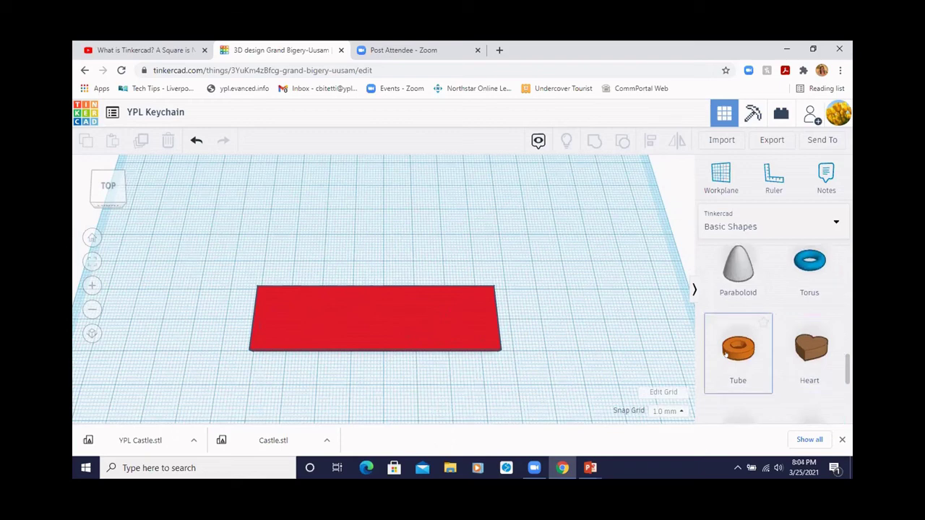
left_click_drag(726, 352, 256, 317)
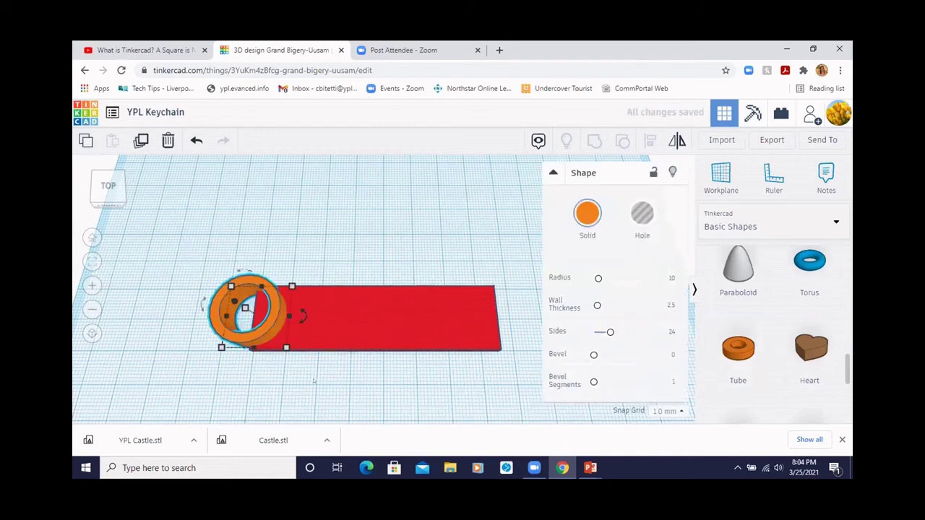
right_click_drag(310, 374, 323, 394)
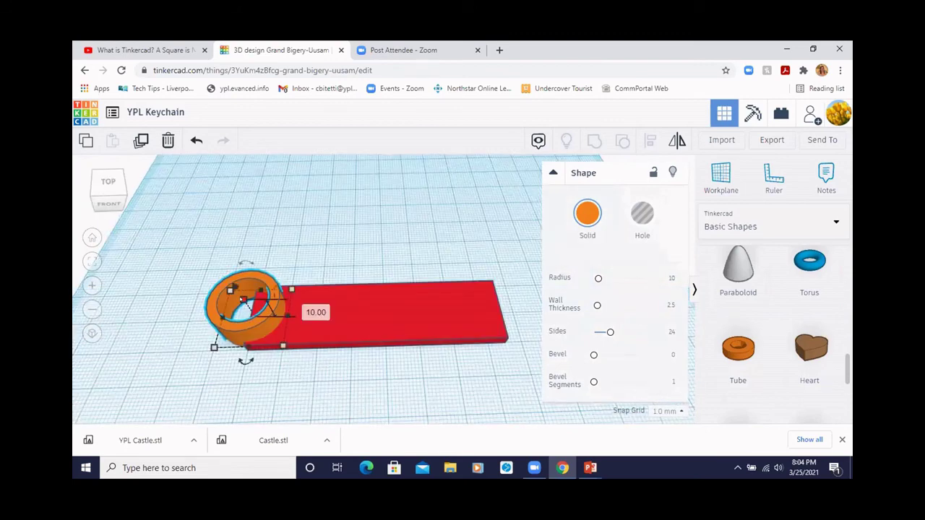
Set the orange tube's height to 3 mm to match the bar's thickness, and deselect it
left_click_drag(243, 298, 241, 299)
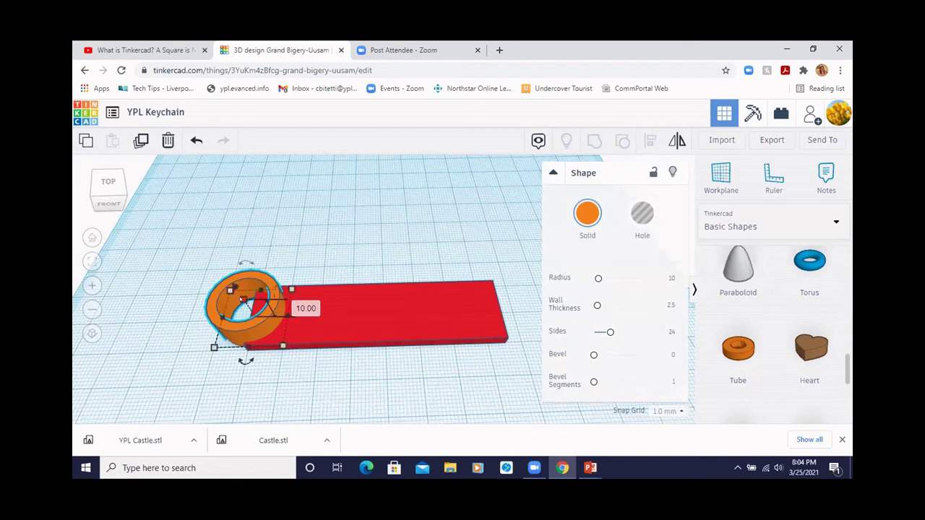
left_click(384, 326)
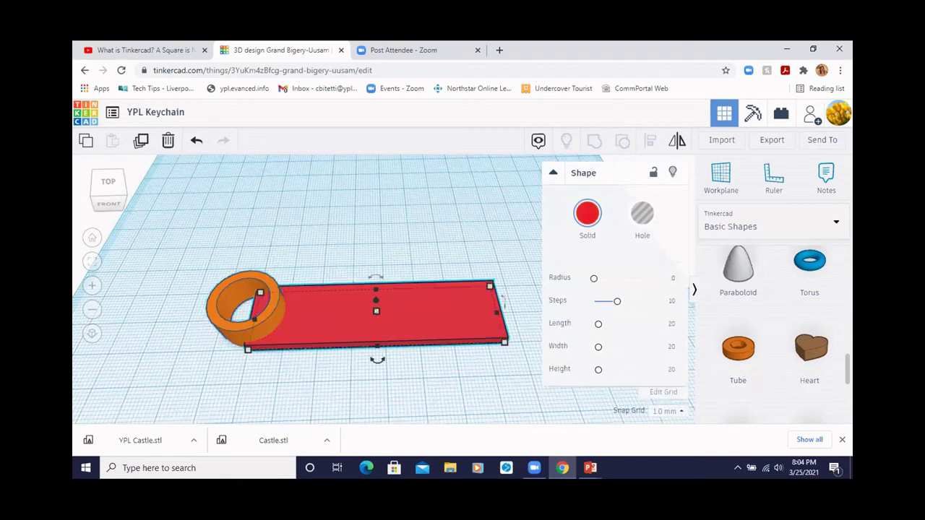
mouse_move(375, 311)
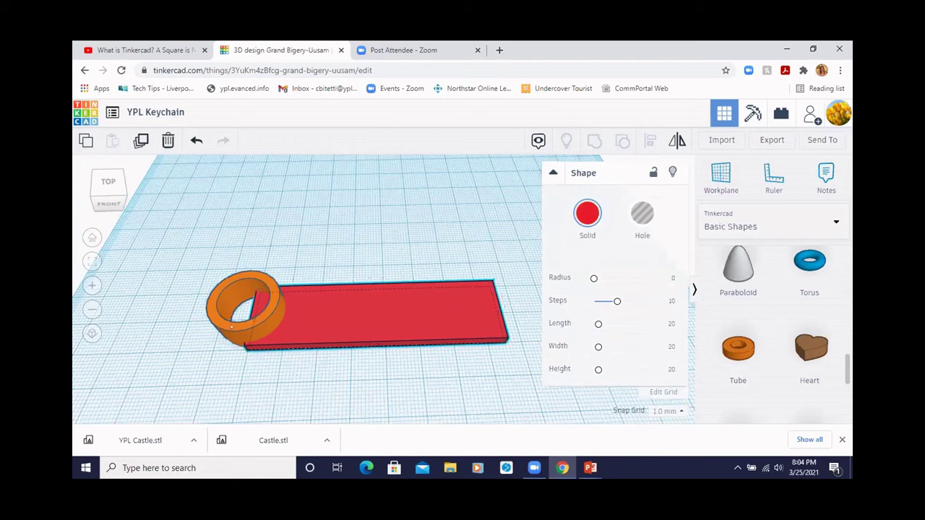
left_click(231, 327)
mouse_move(243, 299)
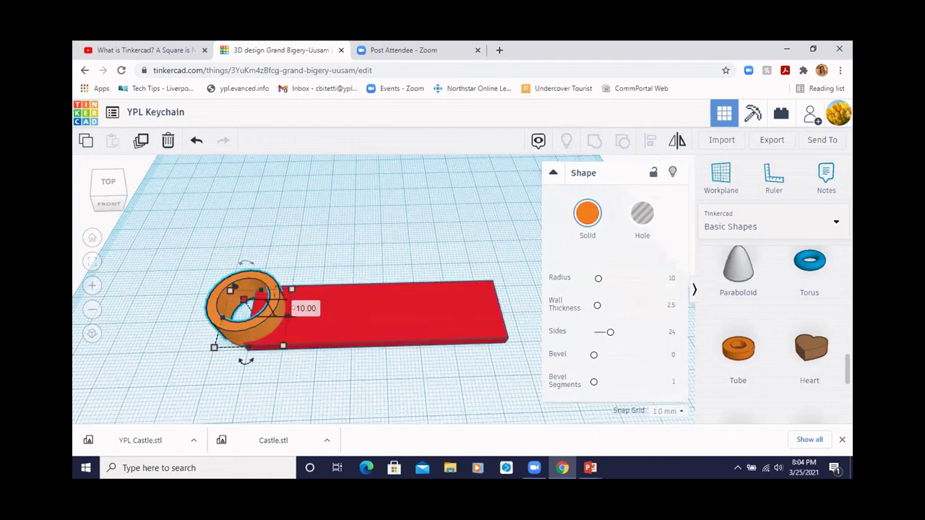
left_click(306, 308)
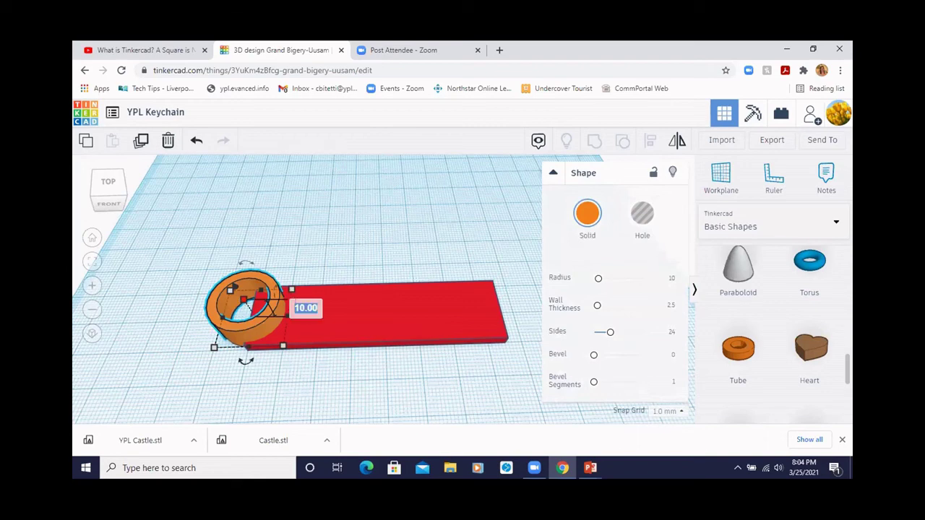
type("3")
key("Return")
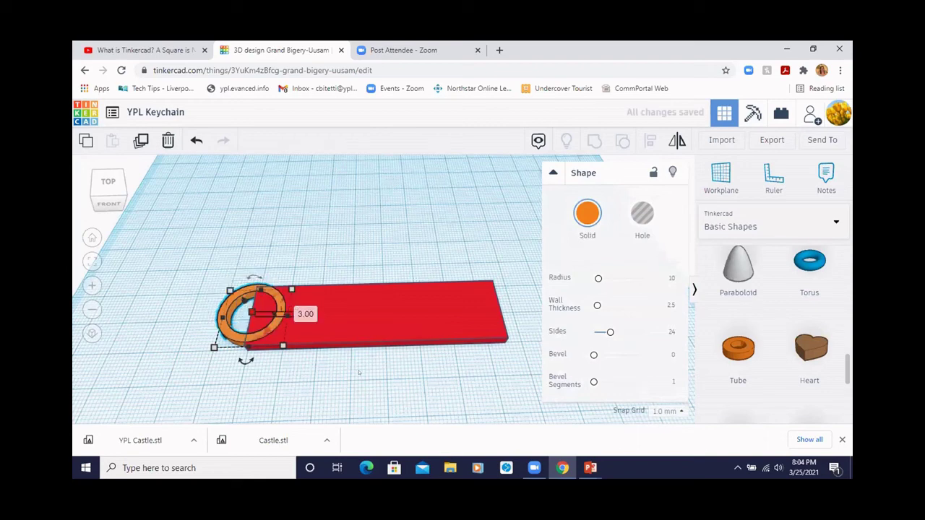
left_click(359, 372)
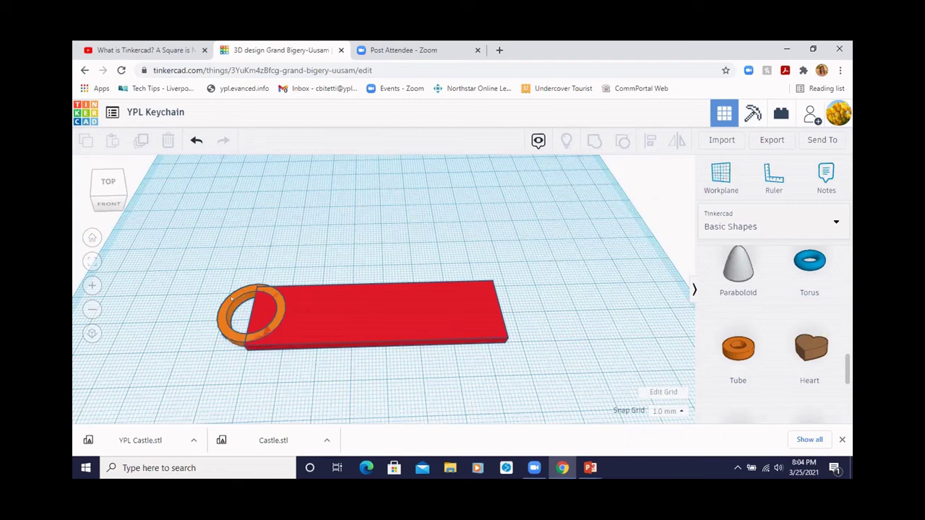
Align the orange tube and the red bar on their front-to-back centre line, then deselect them
left_click(259, 299)
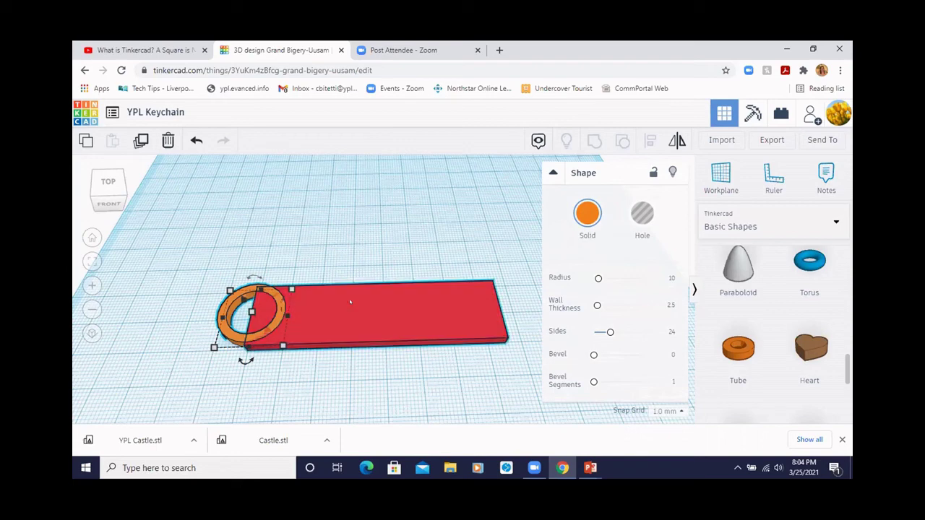
left_click(349, 302, "shift")
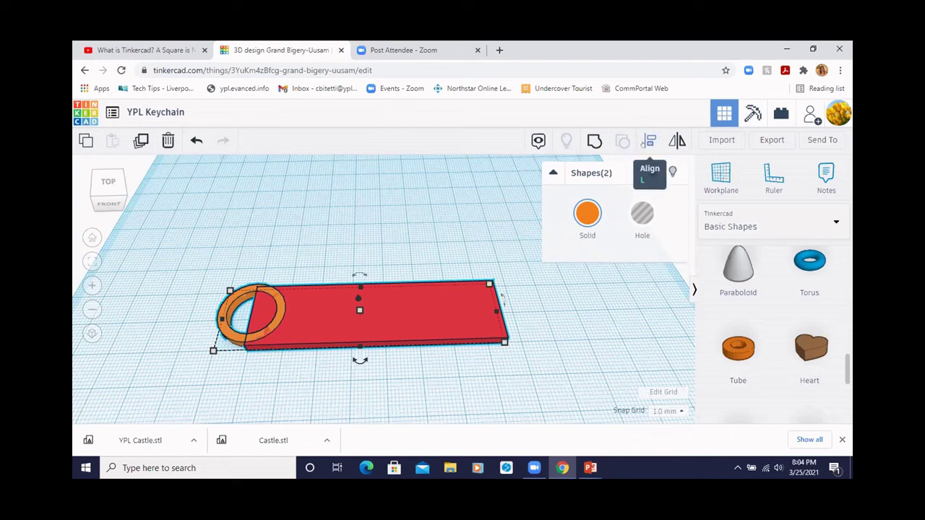
left_click(643, 144)
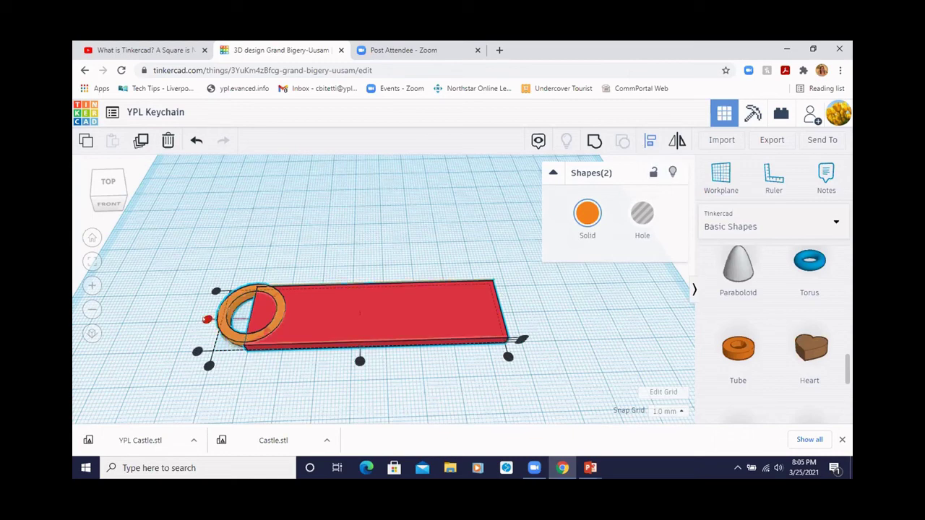
left_click(207, 320)
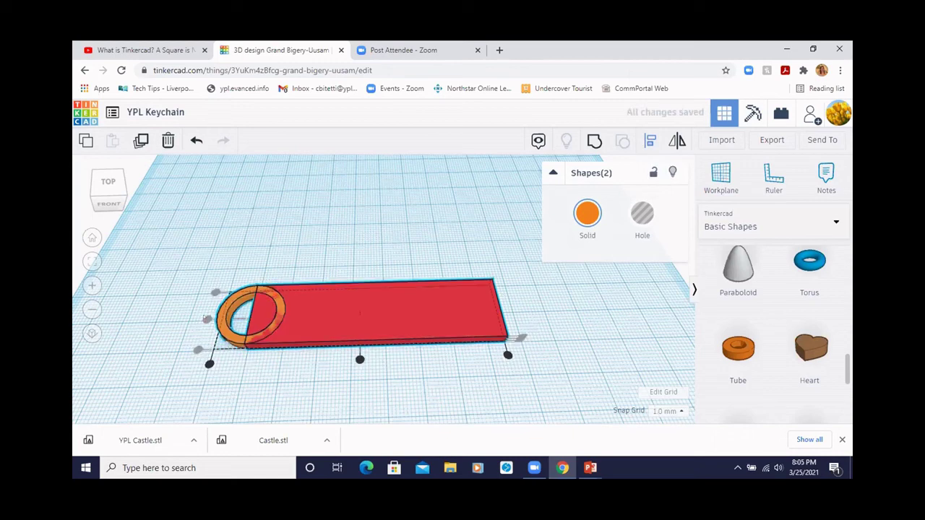
left_click(267, 254)
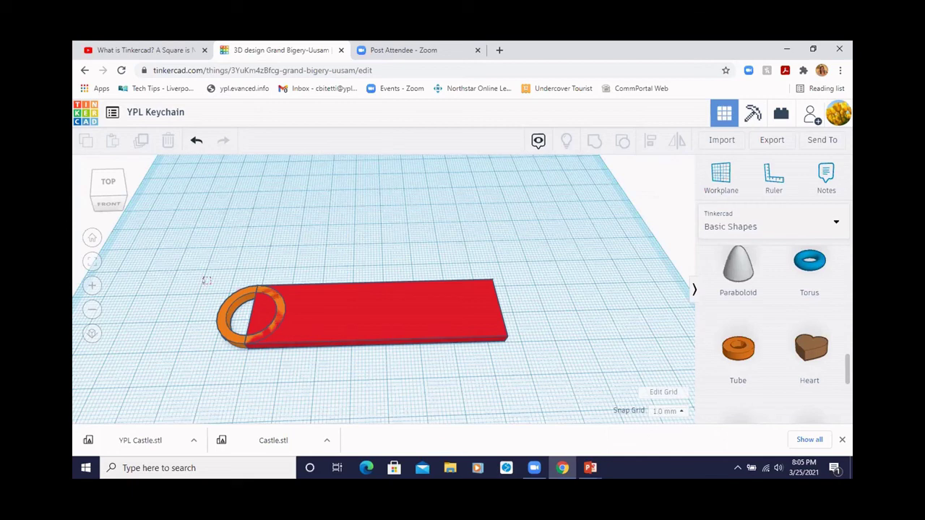
Group the tube and the red bar into a single solid, then deselect it
left_click_drag(203, 277, 506, 354)
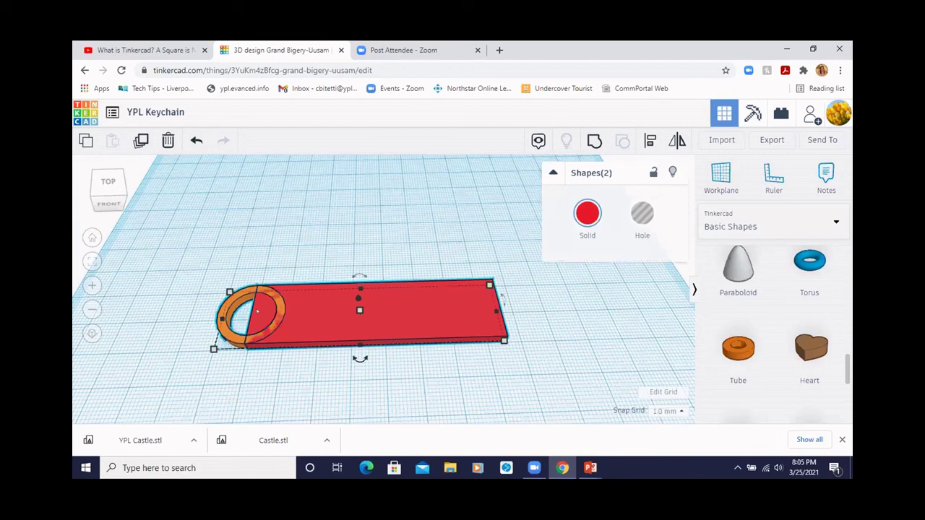
left_click_drag(179, 232, 531, 390)
left_click_drag(180, 233, 520, 374)
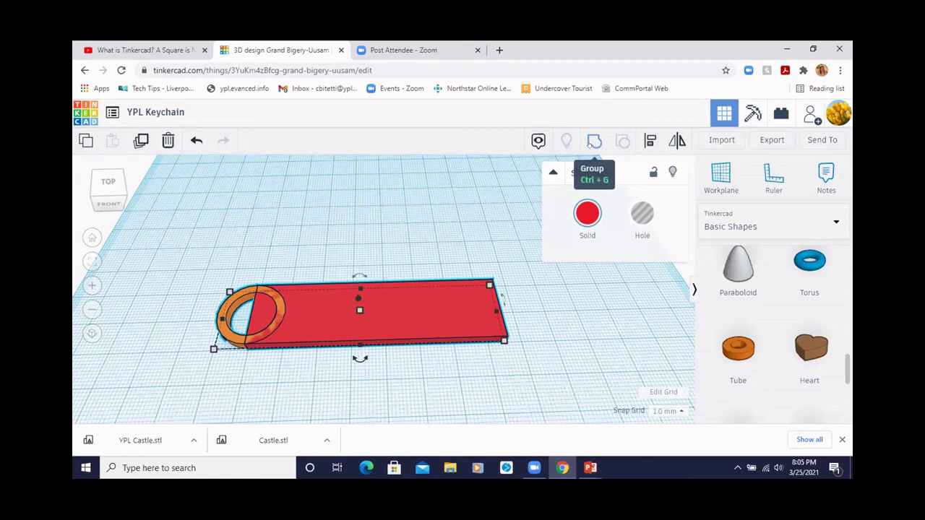
left_click(594, 143)
left_click(391, 180)
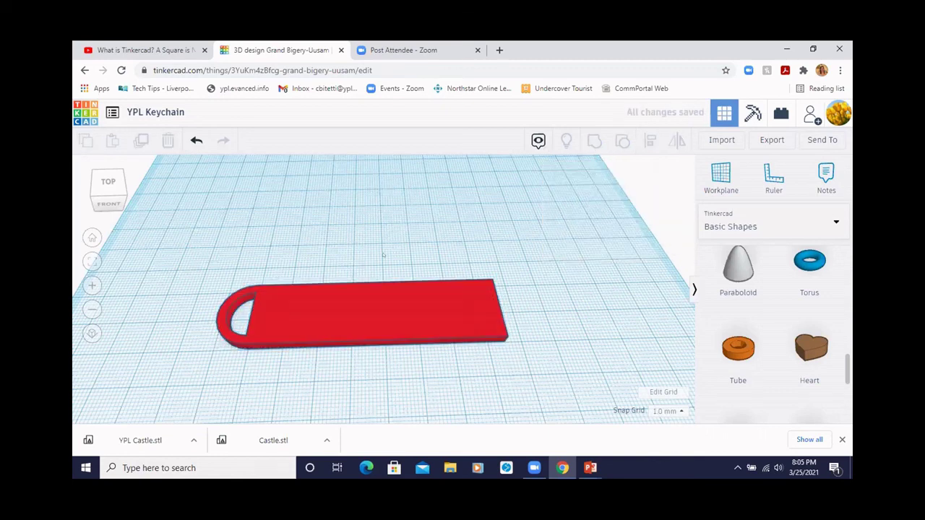
Add a Text shape from the basic shapes to the workplane, positioned just behind the red keychain bar
right_click_drag(375, 308, 375, 344)
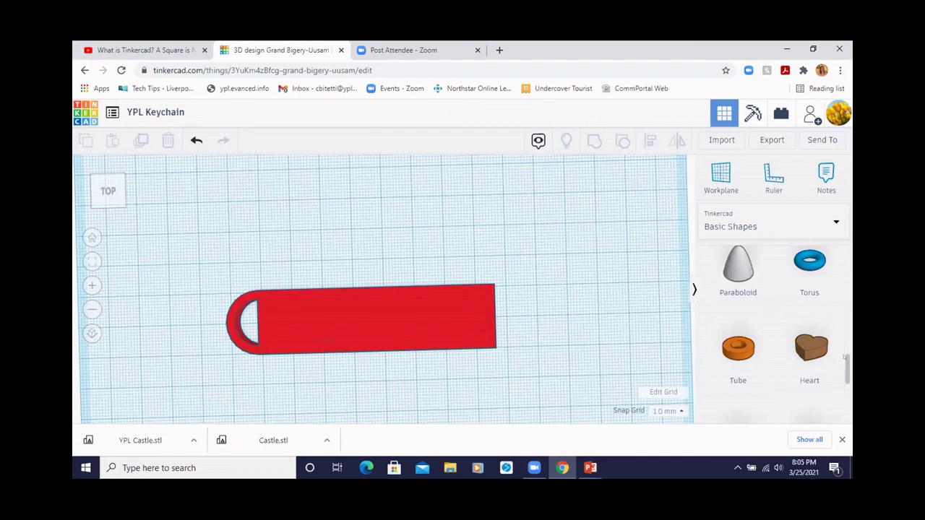
left_click_drag(844, 357, 824, 313)
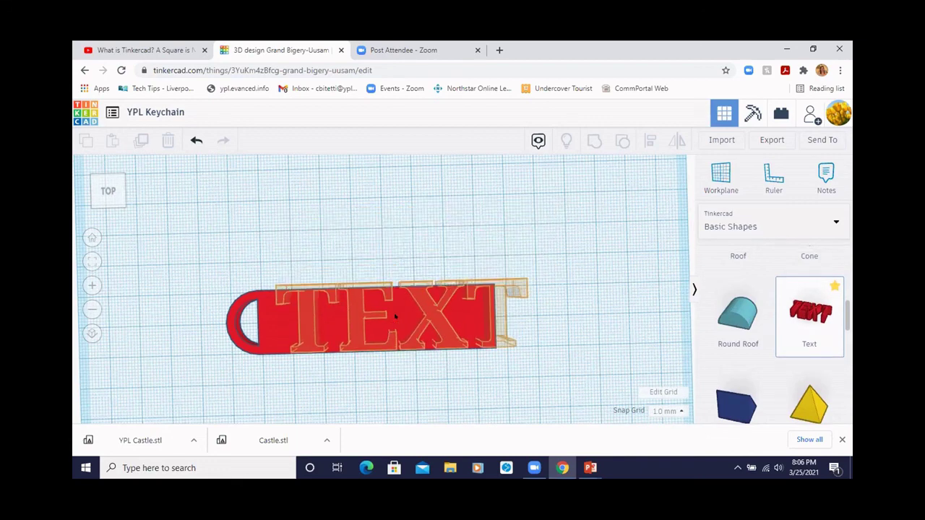
left_click_drag(386, 284, 383, 225)
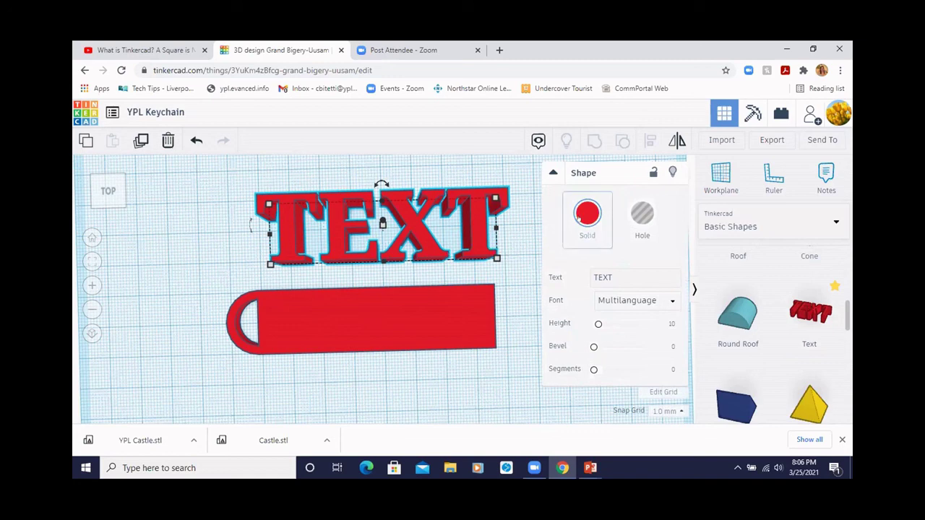
Try the text in yellow on top of the red bar, then move it back behind the bar
left_click(578, 220)
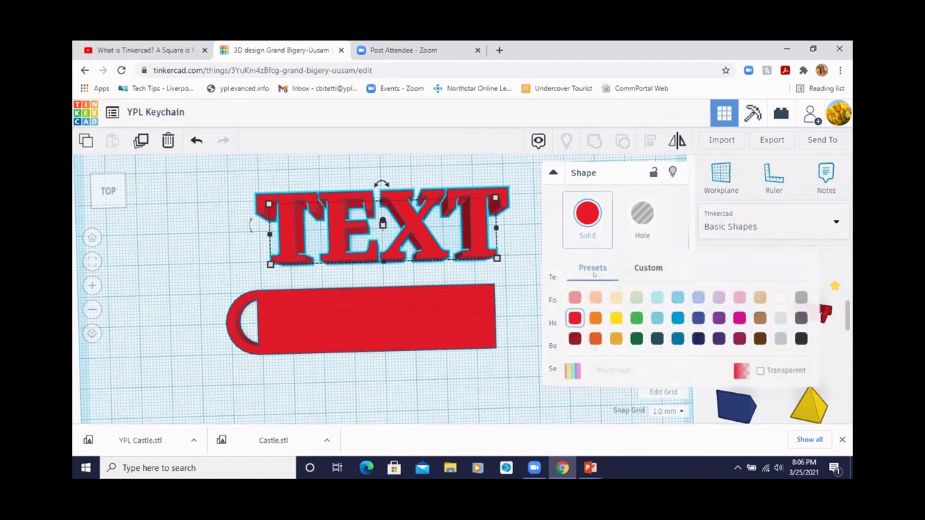
left_click(615, 318)
left_click_drag(462, 253, 467, 318)
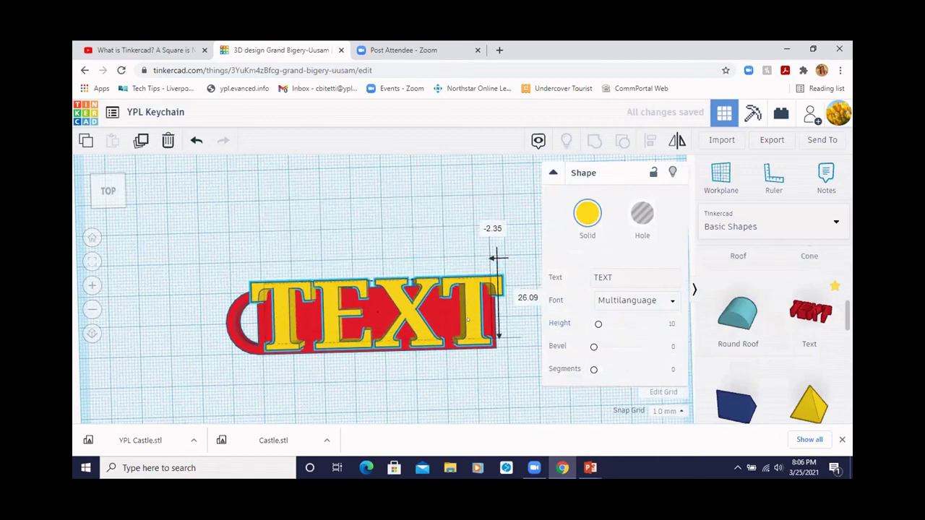
left_click_drag(467, 319, 436, 223)
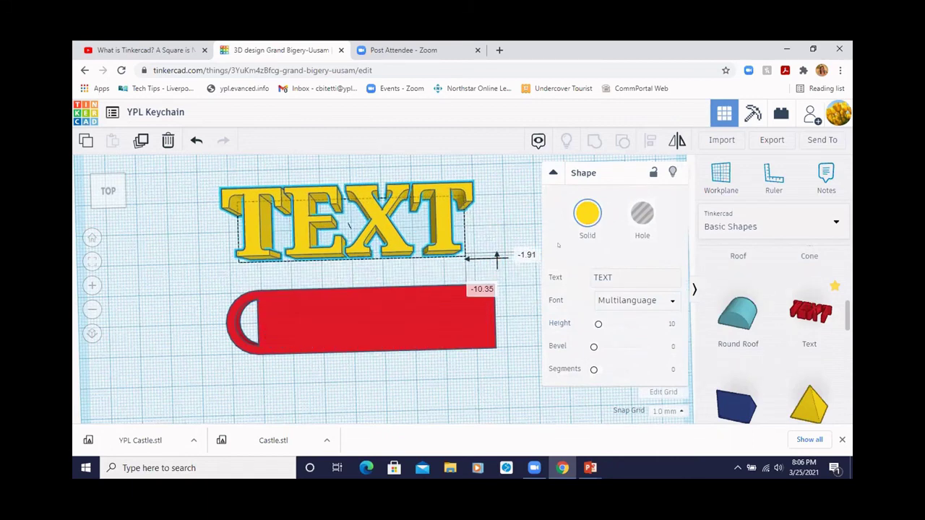
Recolor the text shape light turquoise and change its wording to YPL
left_click(586, 216)
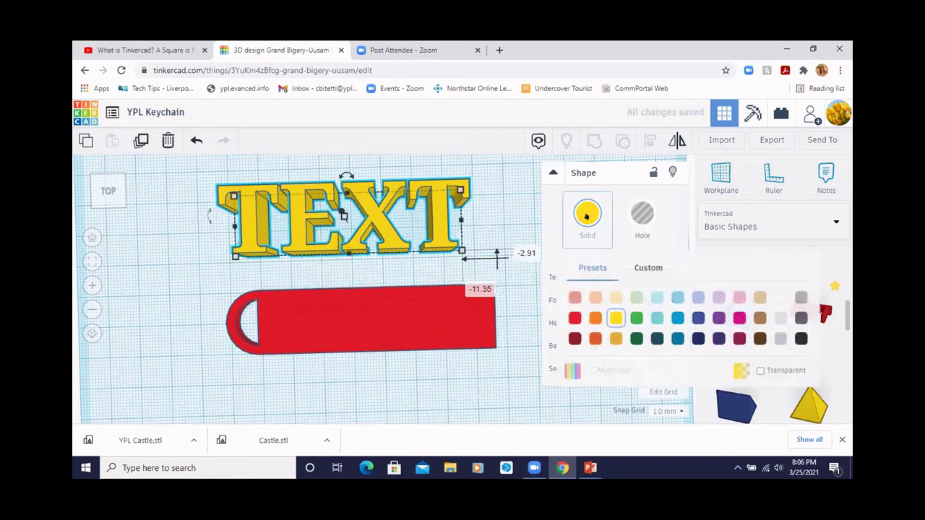
left_click(657, 318)
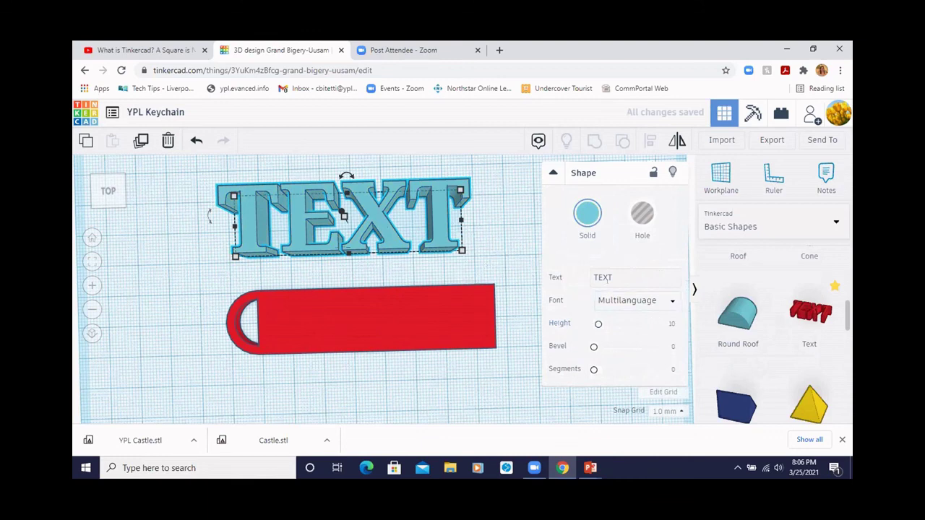
left_click(589, 277)
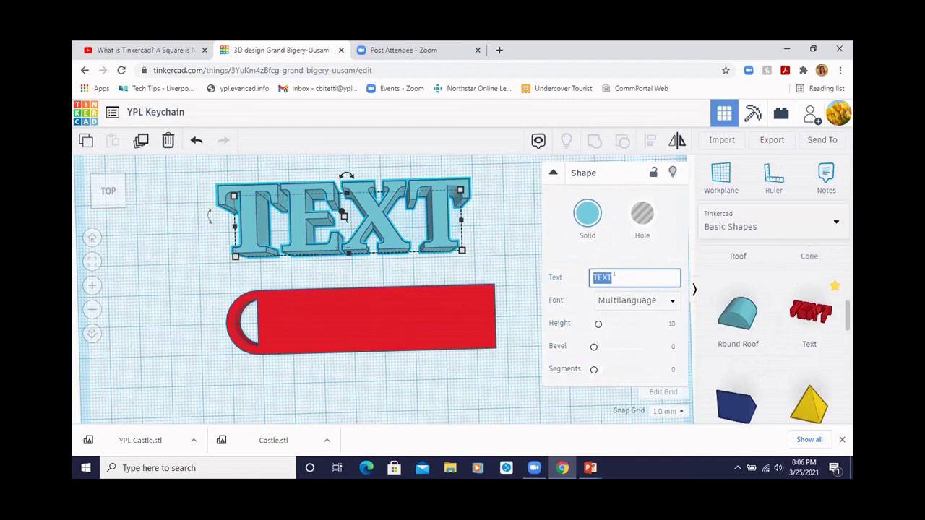
type("YPL")
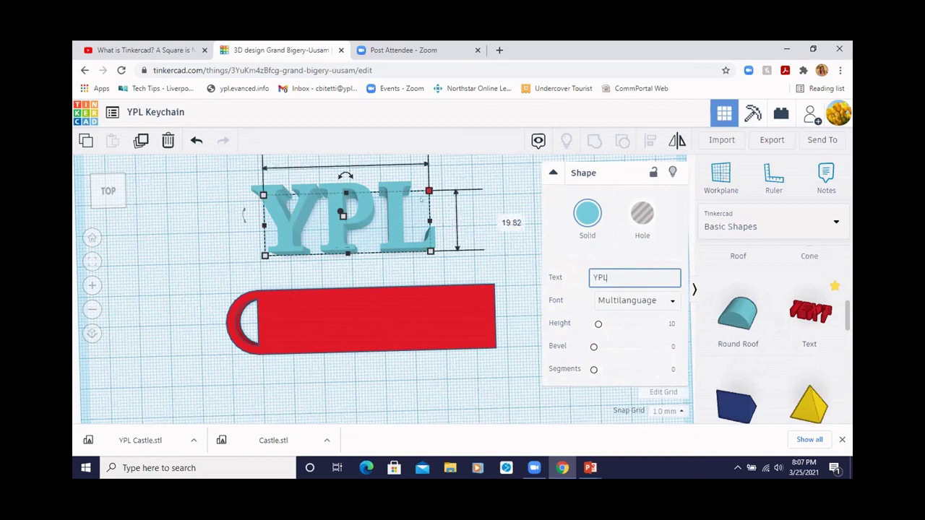
Shrink the YPL text to fit within the red bar's width, move it onto the bar, and deselect it
left_click_drag(429, 191, 423, 309)
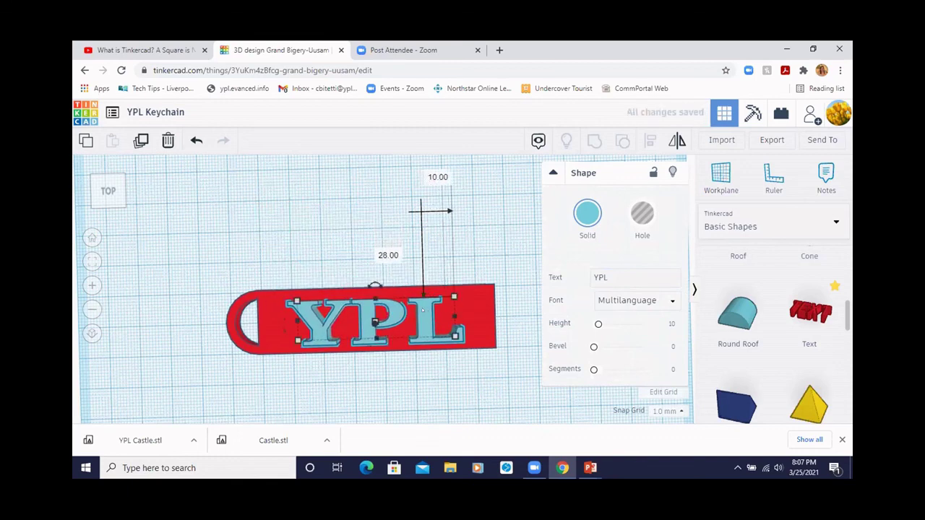
left_click(367, 254)
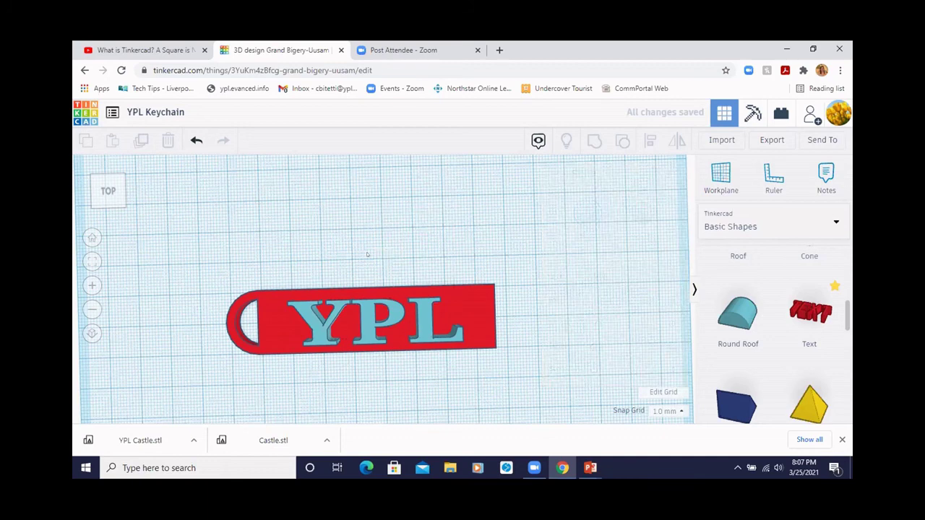
Turn the YPL text into a hole and group it with the red bar to cut the letters out
left_click(420, 326)
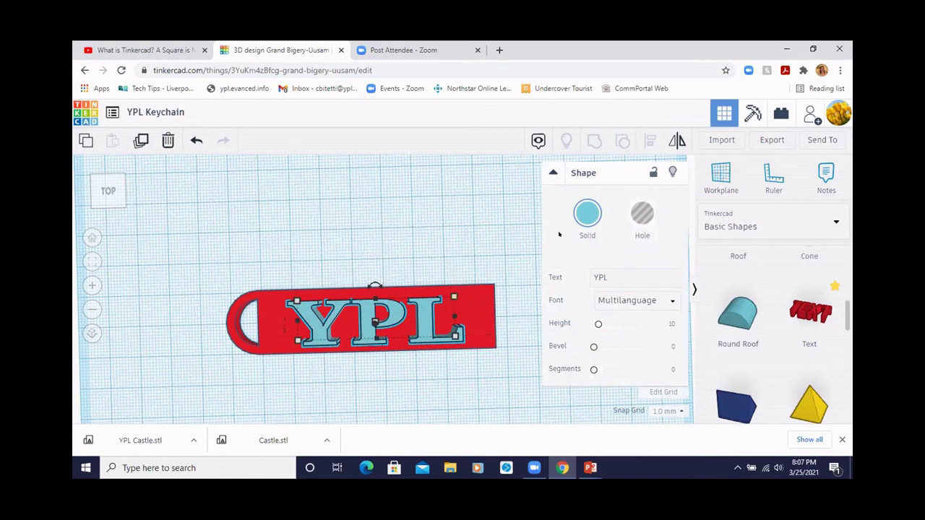
left_click(640, 213)
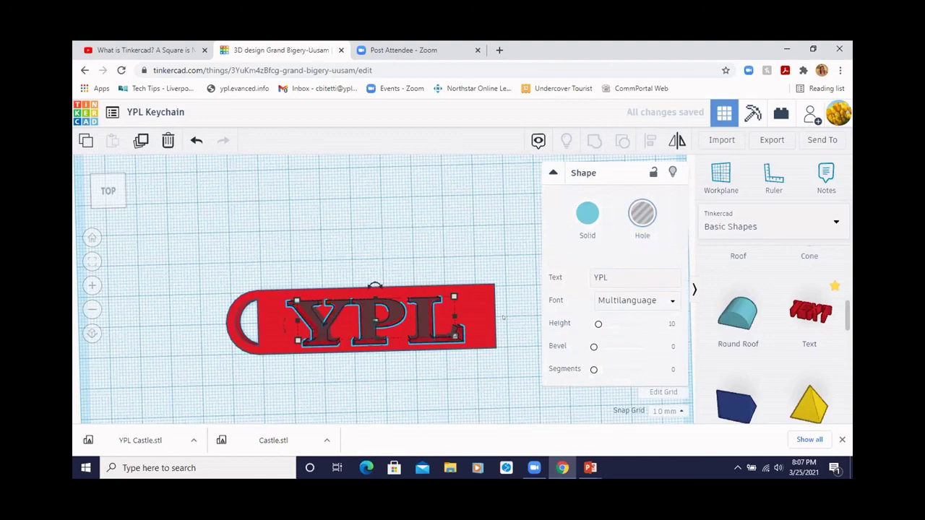
mouse_move(486, 320)
right_mouse_down()
mouse_move(472, 242)
mouse_move(469, 289)
mouse_move(483, 308)
right_mouse_up()
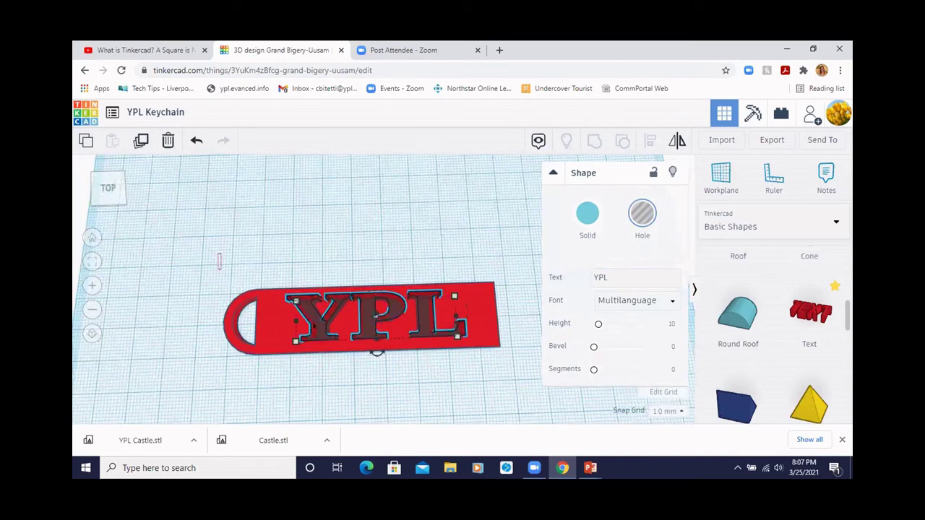
left_click_drag(219, 256, 432, 337)
left_click_drag(477, 364, 513, 317)
left_click_drag(508, 367, 509, 367)
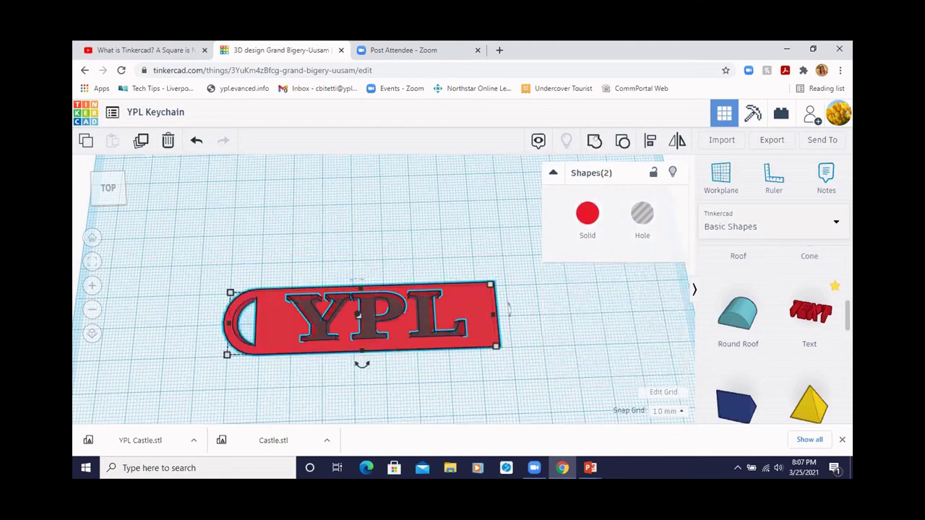
key("ctrl+g")
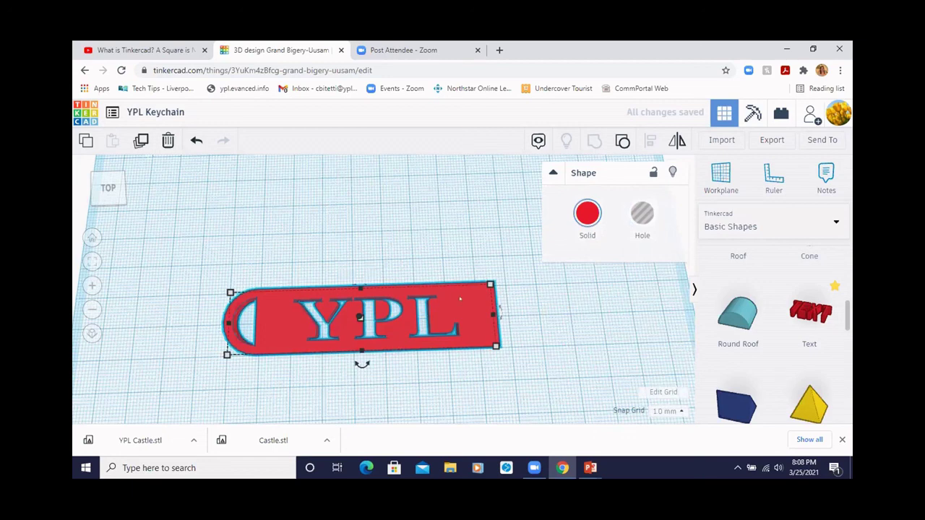
Export the selected YPL keychain shape as an .STL file for 3D printing, and view the downloaded file's options
scroll(459, 319, "down", 1)
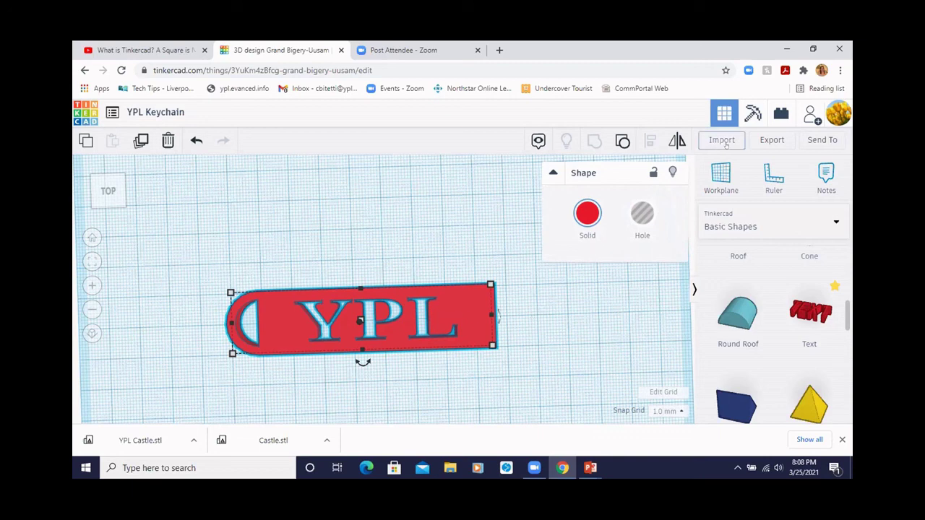
left_click(771, 139)
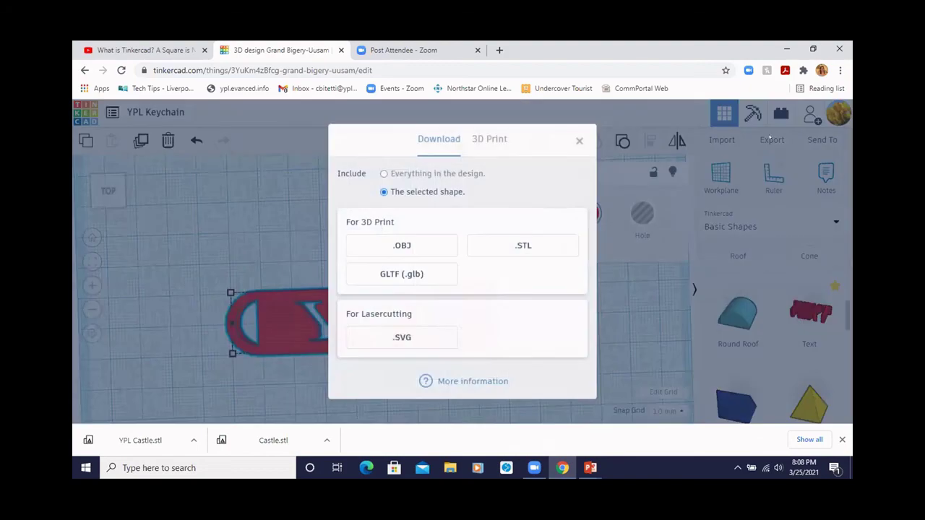
left_click(523, 245)
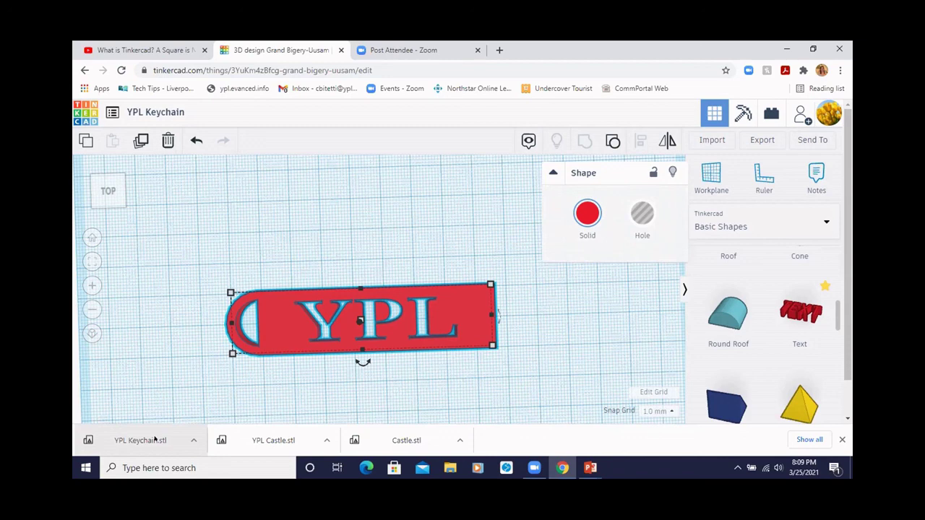
left_click(192, 442)
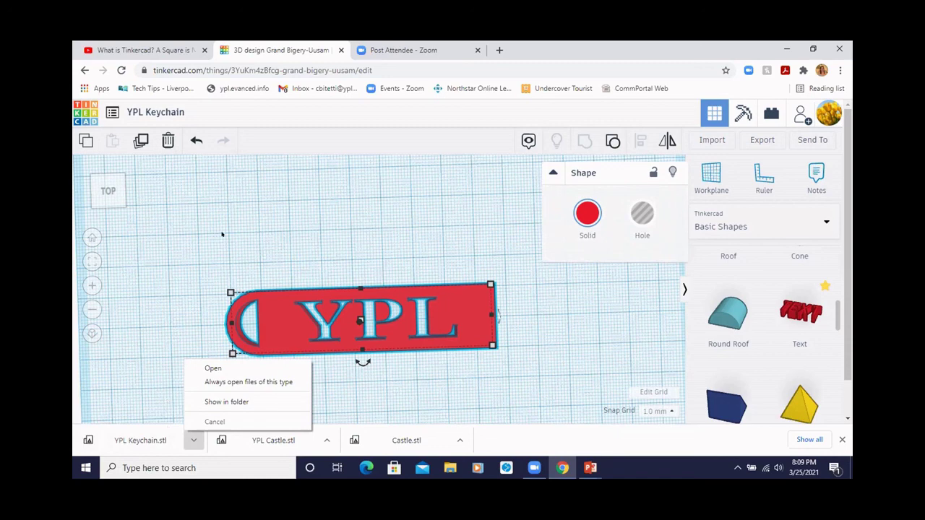
key("Escape")
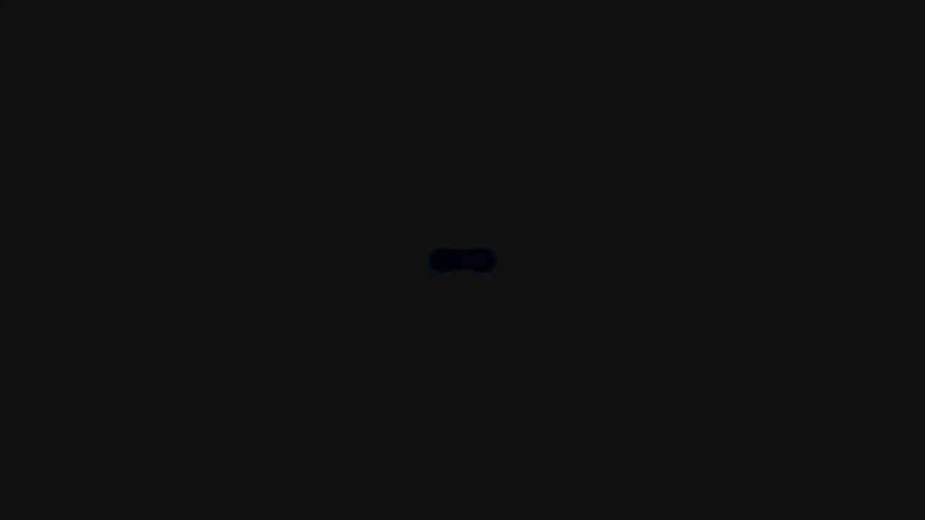